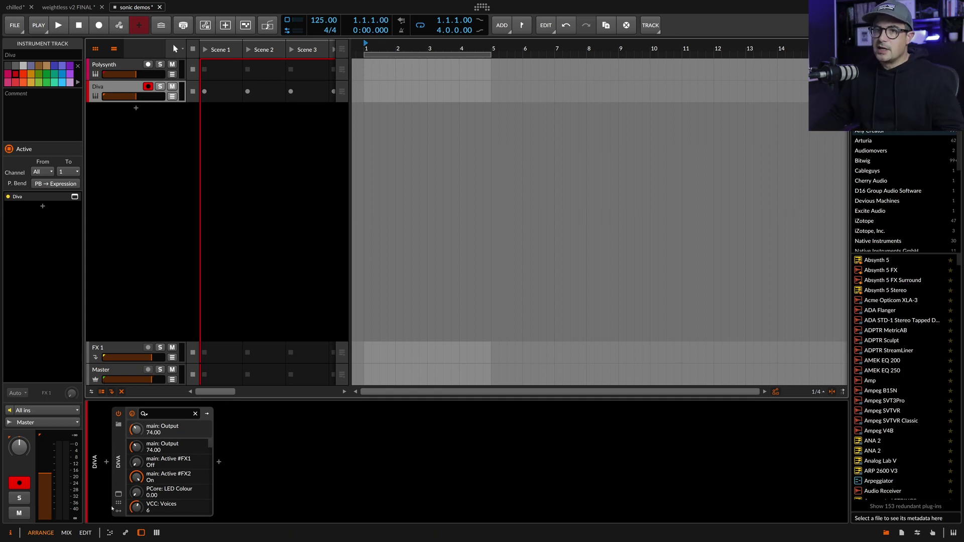
Open Diva's plug-in window, set the VCF1 cutoff to 97.50, and open the add-modulator list.
click(118, 459)
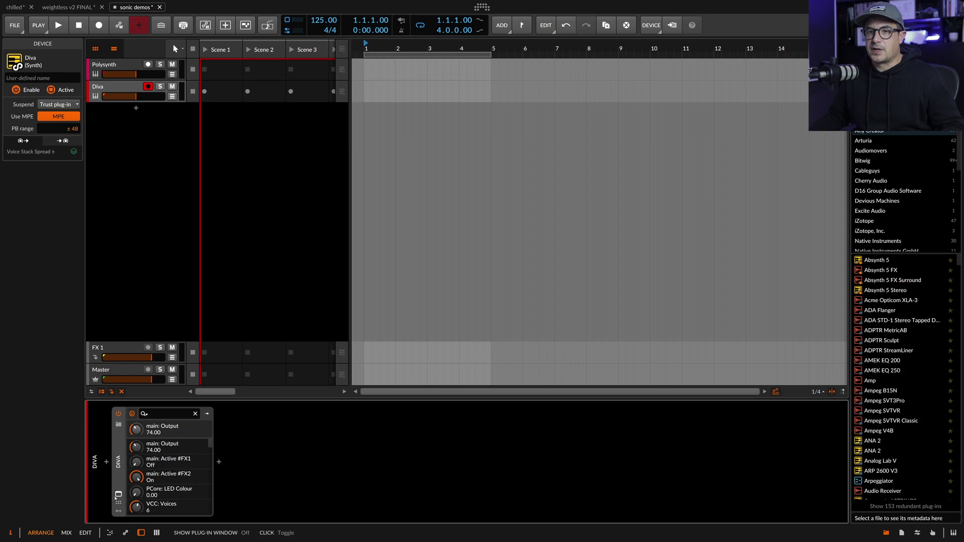
click(118, 493)
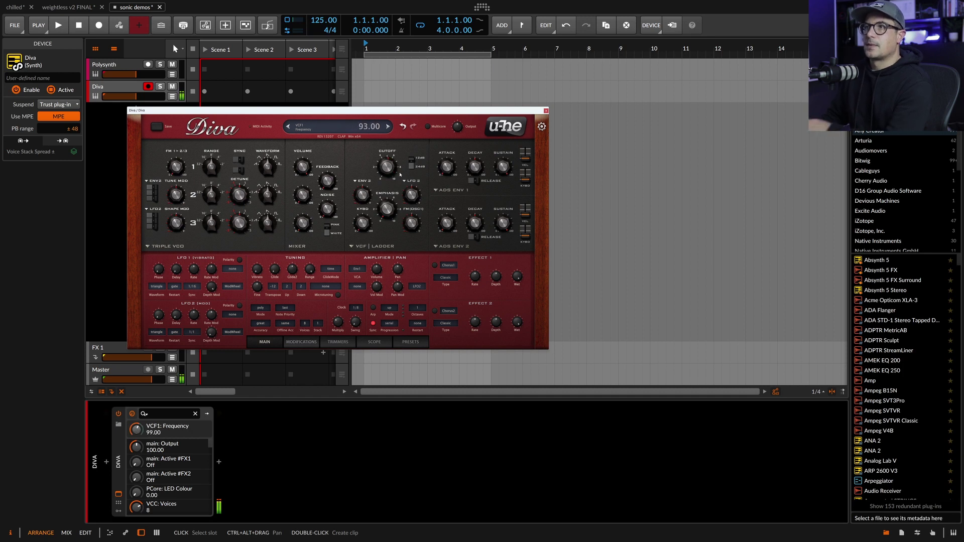
drag(390, 169, 392, 165)
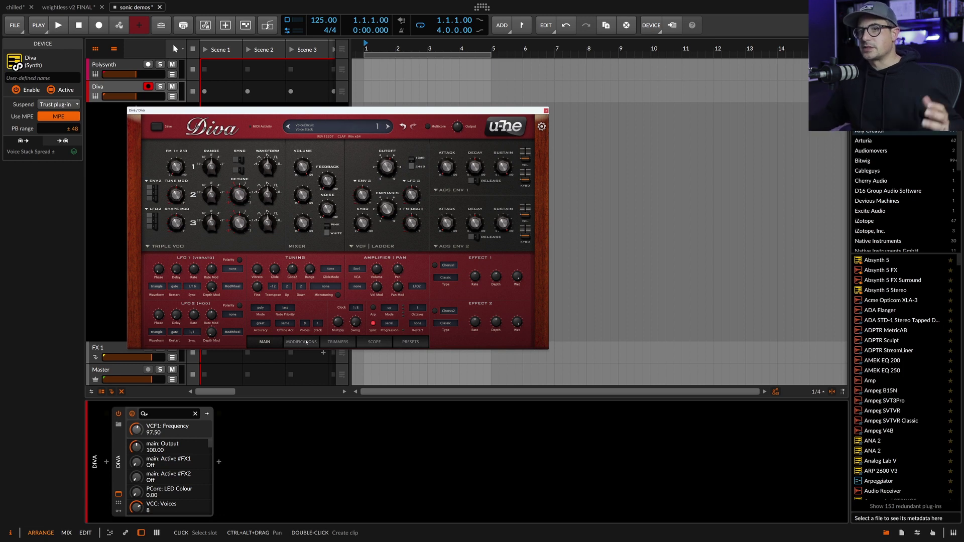
click(118, 510)
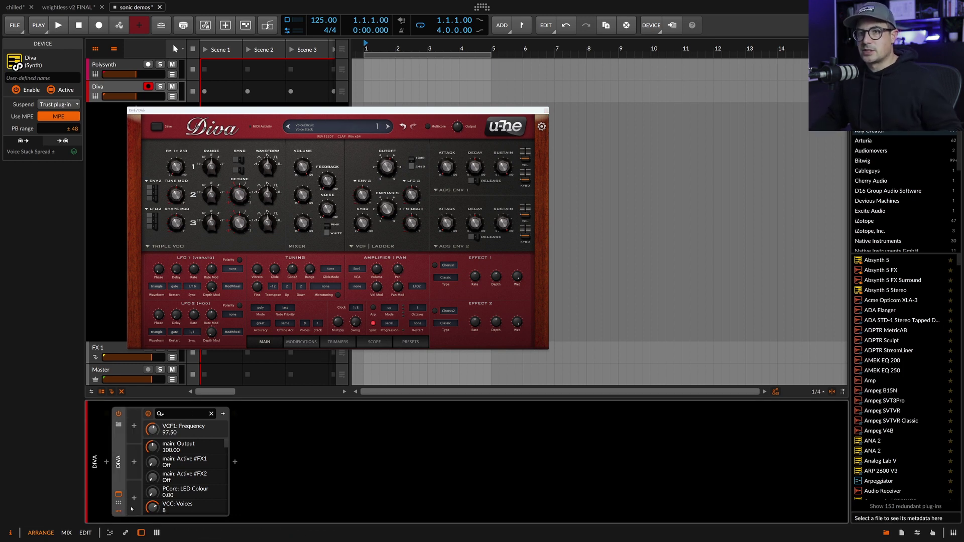
click(134, 427)
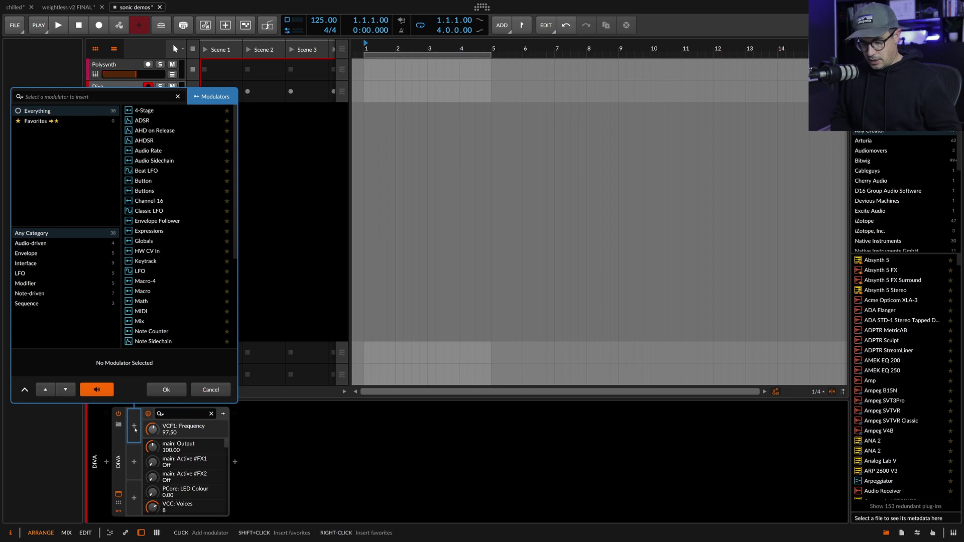
Insert a Random modulator on Diva by searching 'ra'.
text(ra)
key(Down)
key(Down)
key(Return)
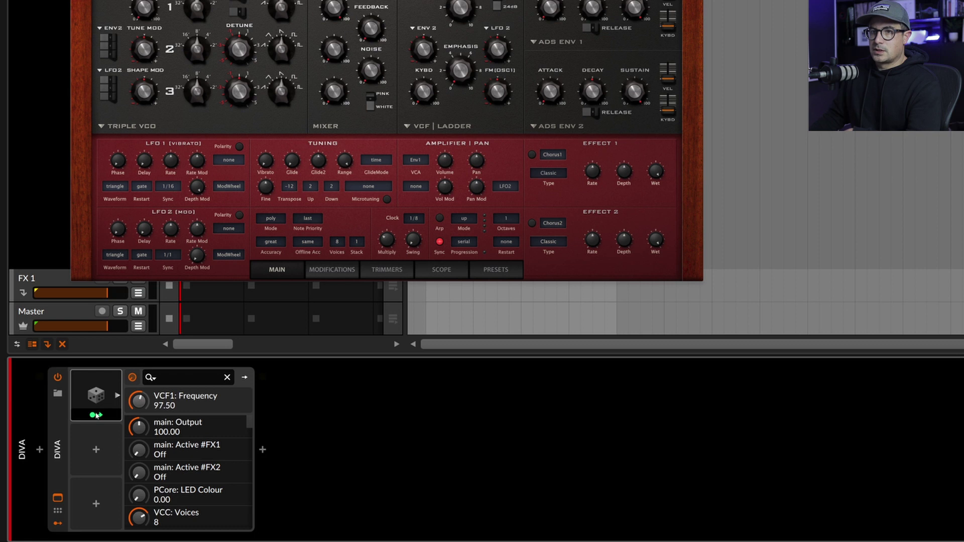
click(97, 415)
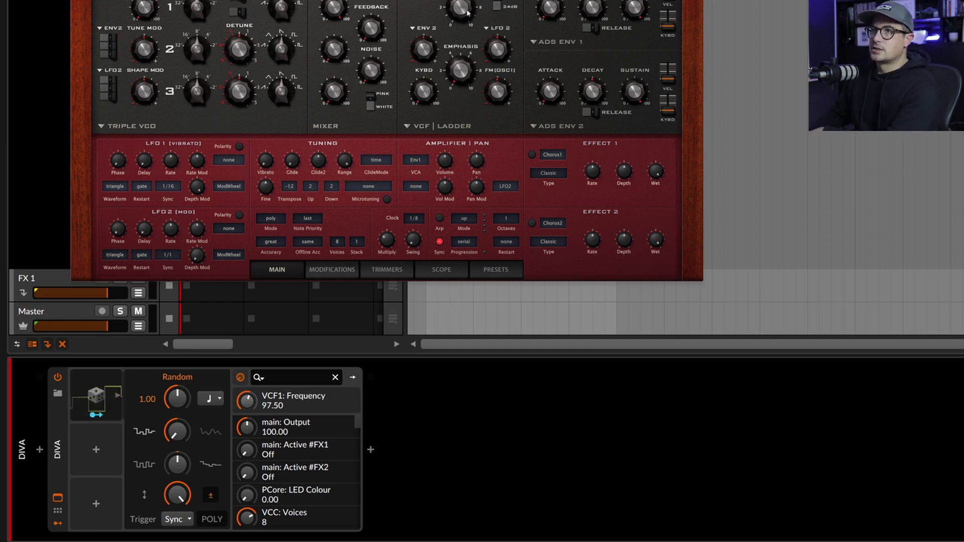
Map the Random modulator onto VCF1 Frequency and raise its middle shape knob.
click(107, 426)
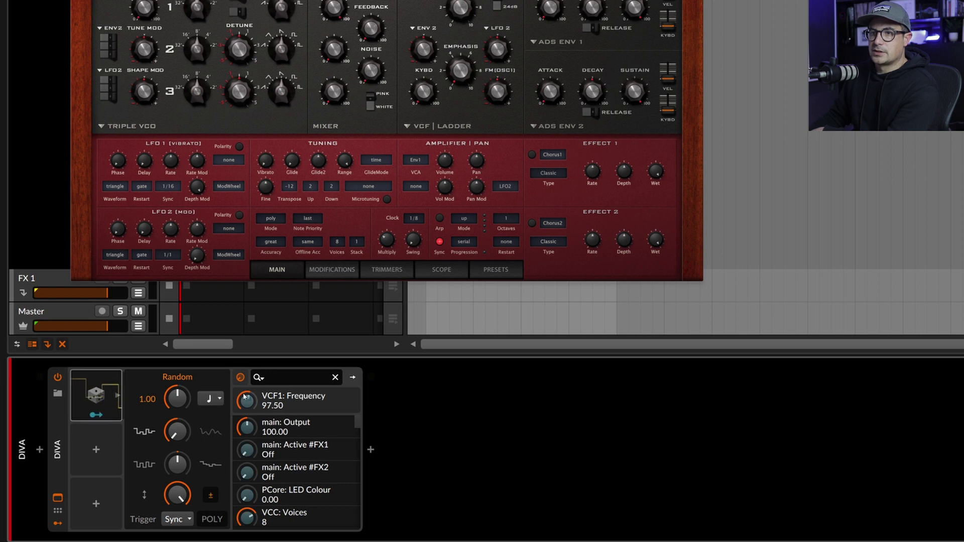
drag(244, 397, 247, 392)
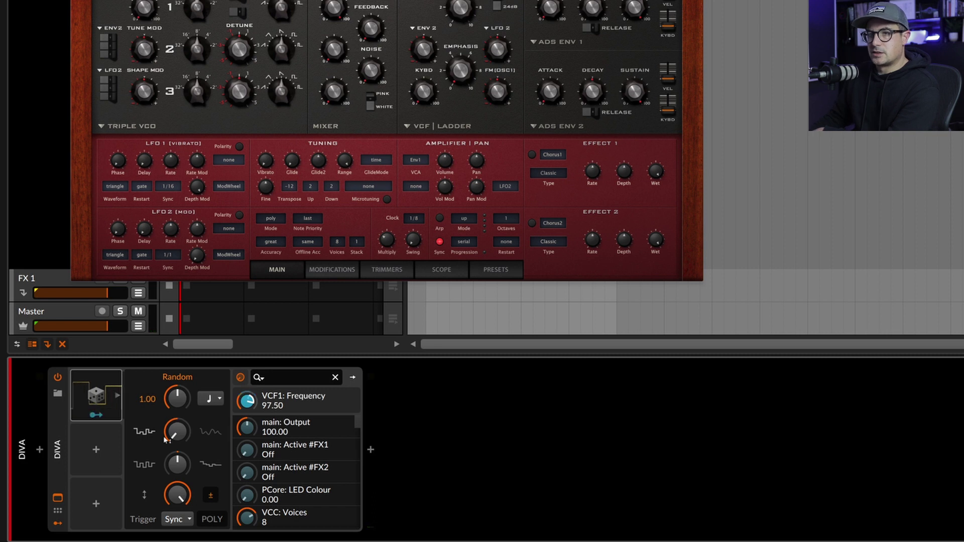
drag(188, 438, 199, 414)
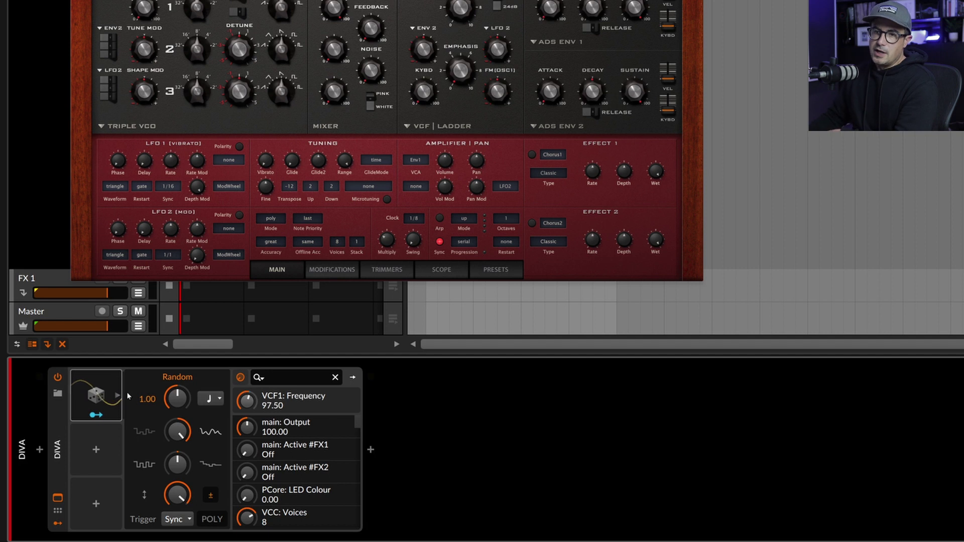
Set the Random modulator's trigger to Note and switch it to POLY mode.
click(191, 524)
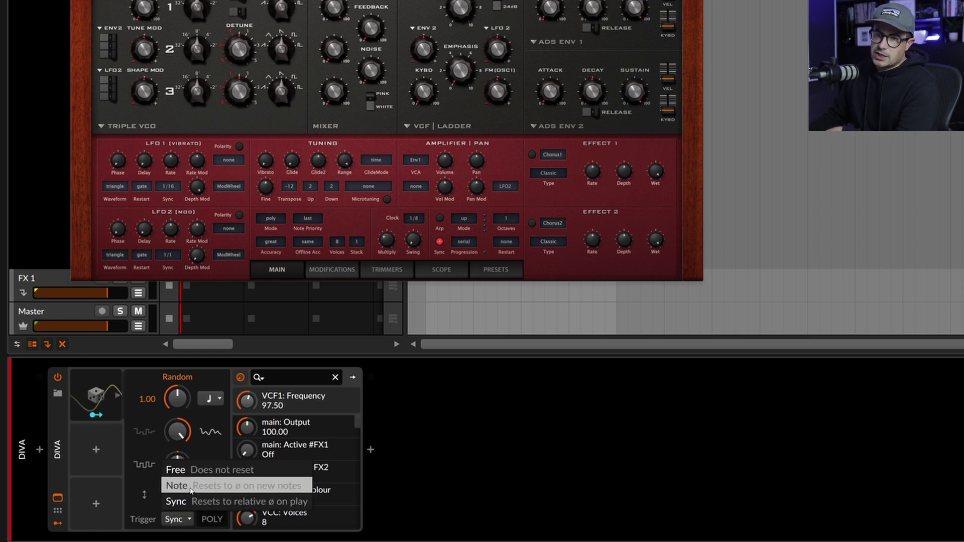
click(210, 491)
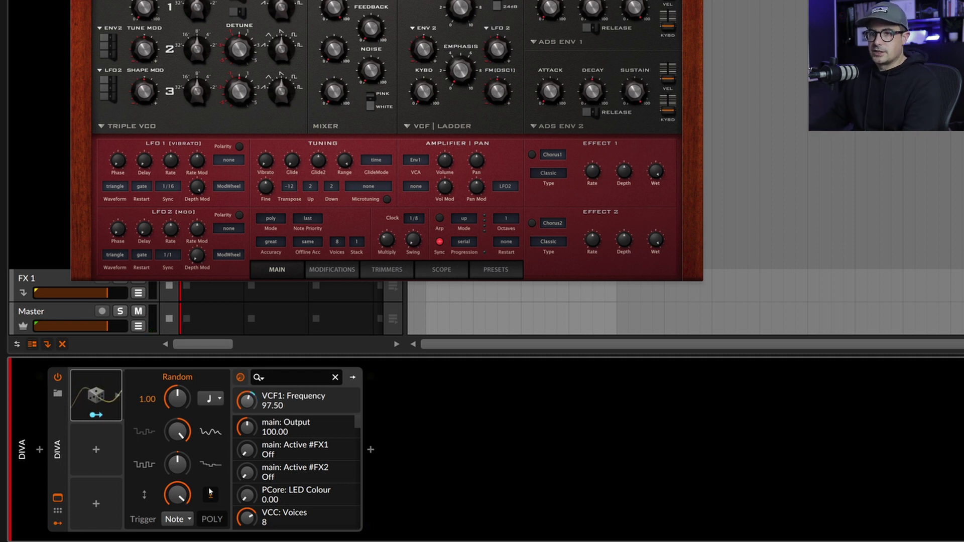
click(210, 522)
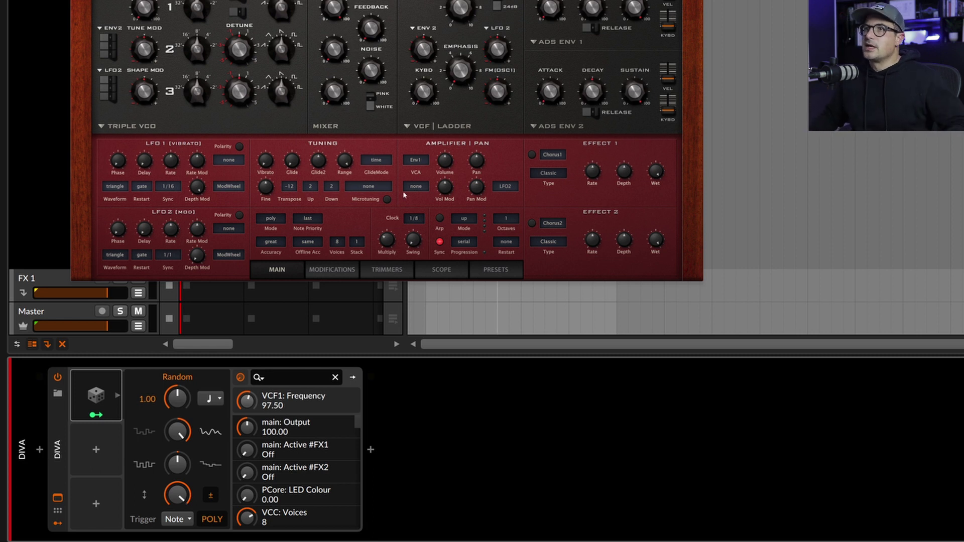
Touch Diva's Tune2 knob and duplicate the Random modulator to create Random 2.
click(334, 49)
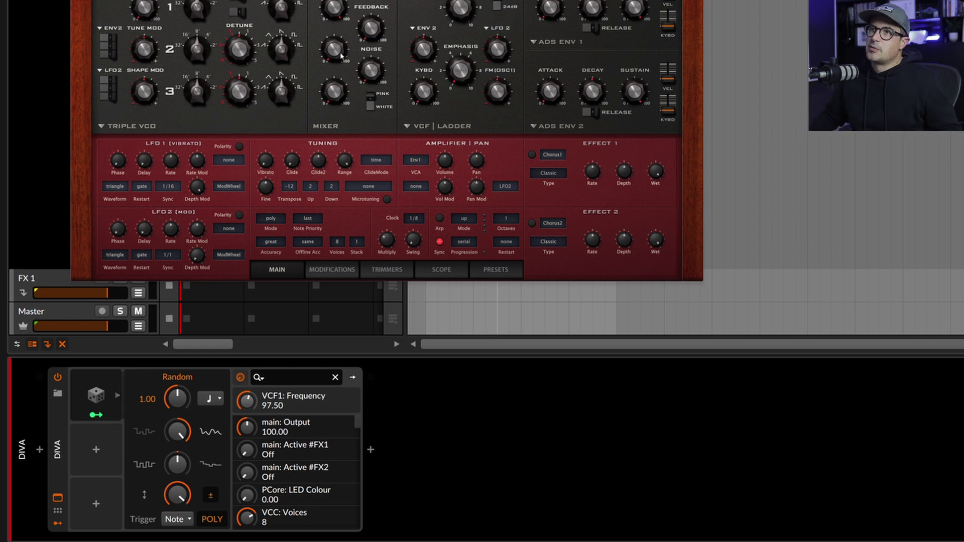
click(240, 57)
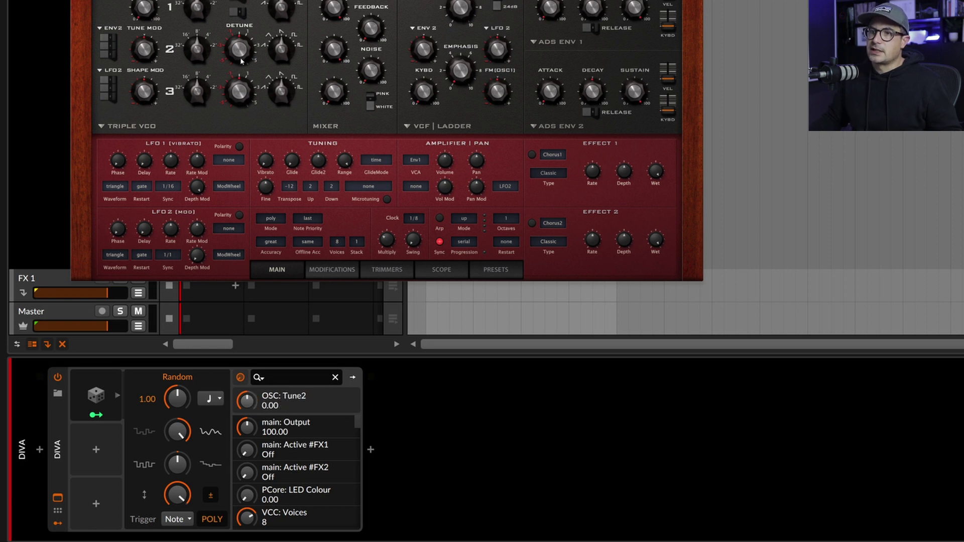
click(96, 395)
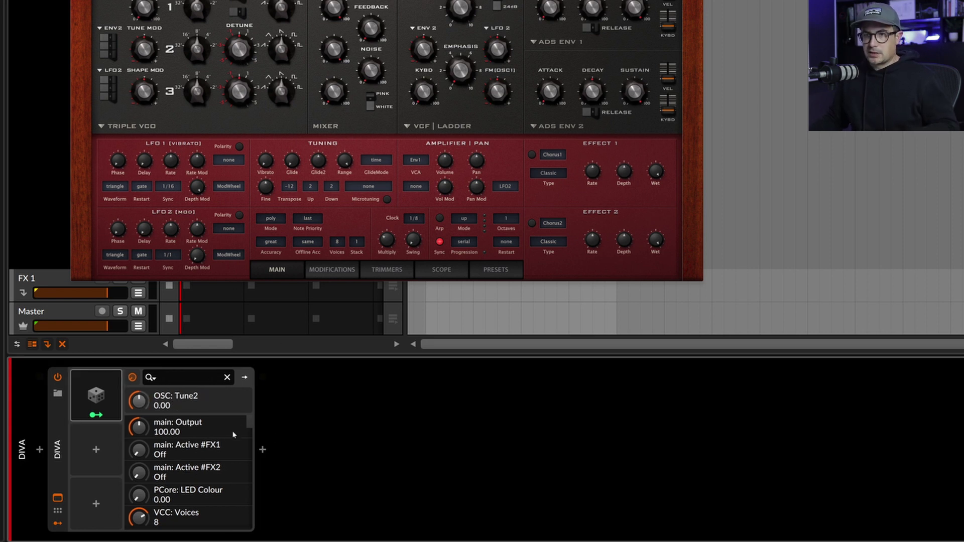
key(ctrl+d)
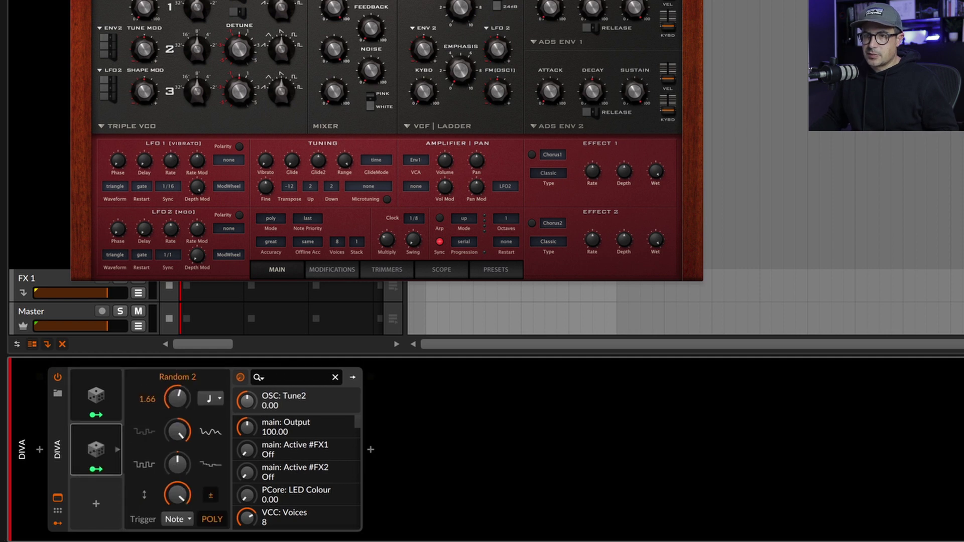
Set Random 2's rate to 2.07 and map it onto Diva's OSC Tune2.
drag(175, 501, 183, 482)
click(95, 469)
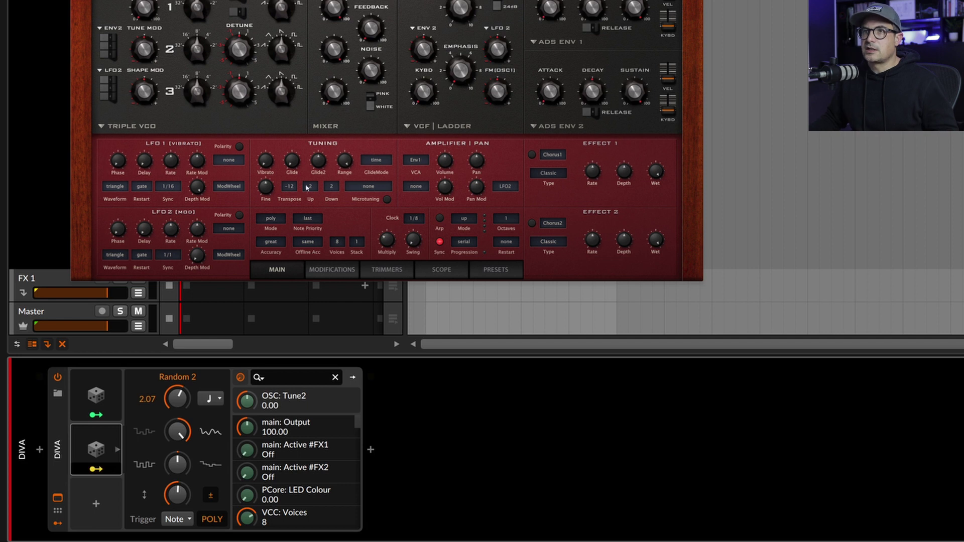
drag(248, 407, 249, 405)
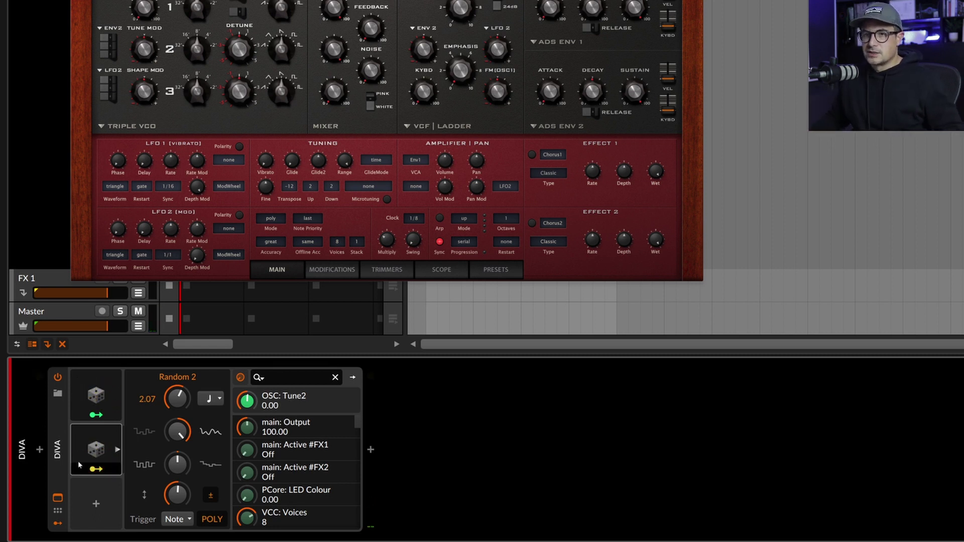
Assign Random 1 to Random 2's Rate knob, then leave mapping mode.
click(92, 444)
click(92, 445)
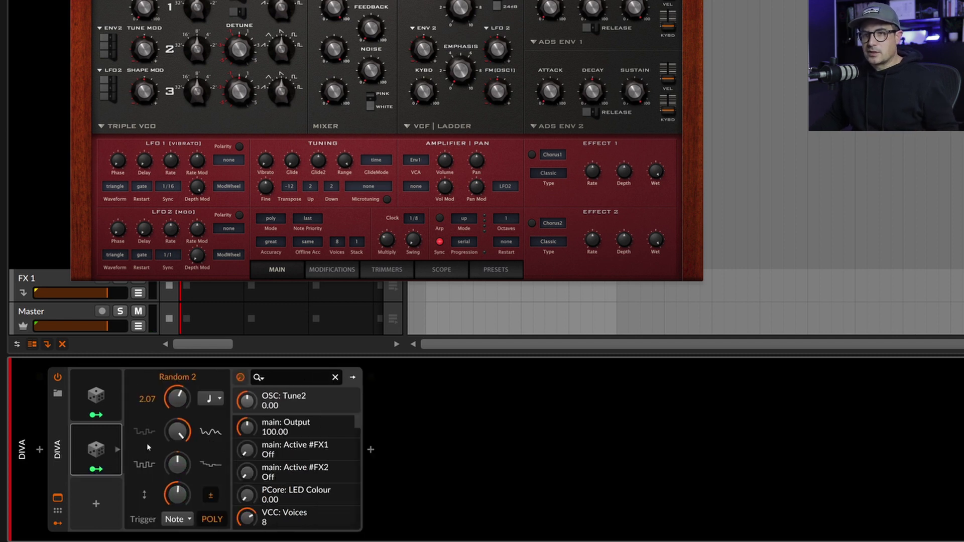
click(104, 415)
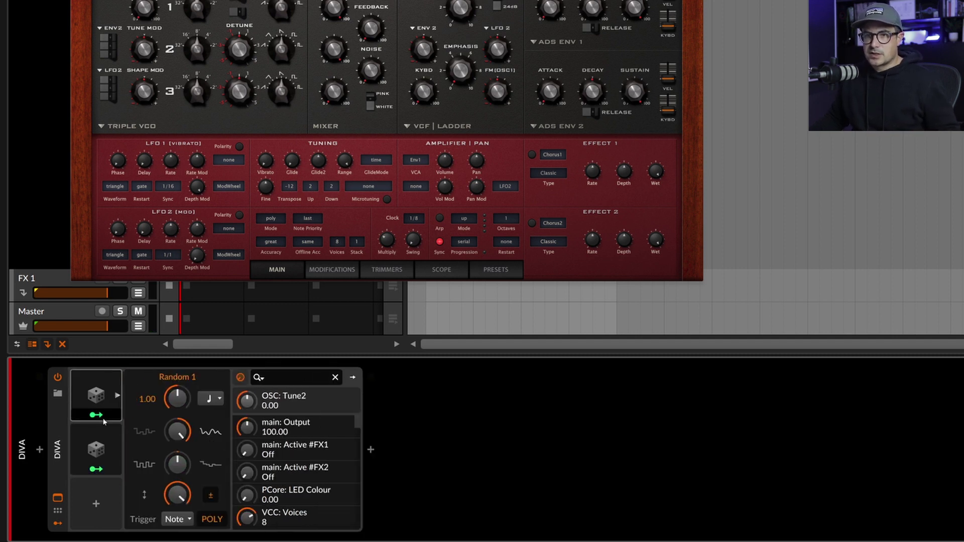
click(96, 463)
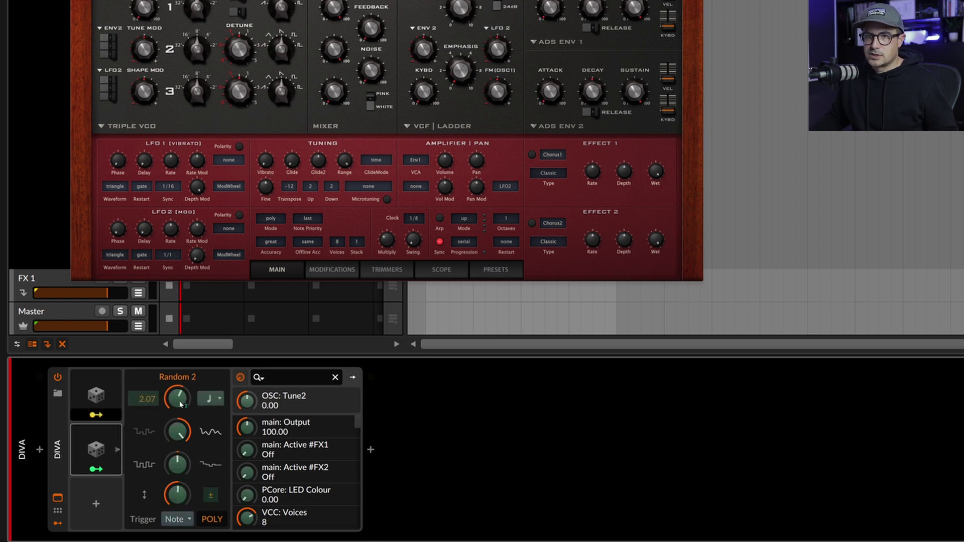
drag(183, 402, 184, 376)
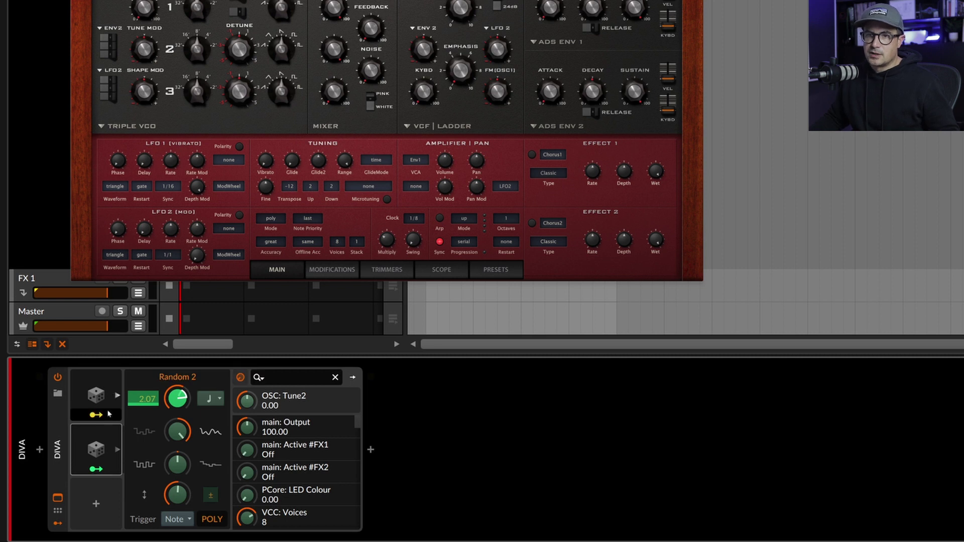
click(92, 423)
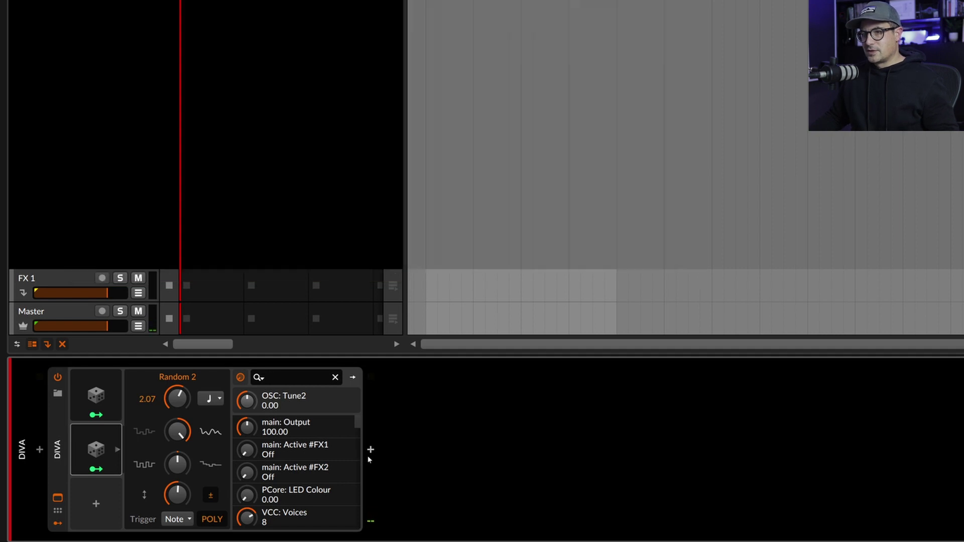
Add a Raum reverb after Diva with 7.3 s decay and 48.0% mix.
click(370, 451)
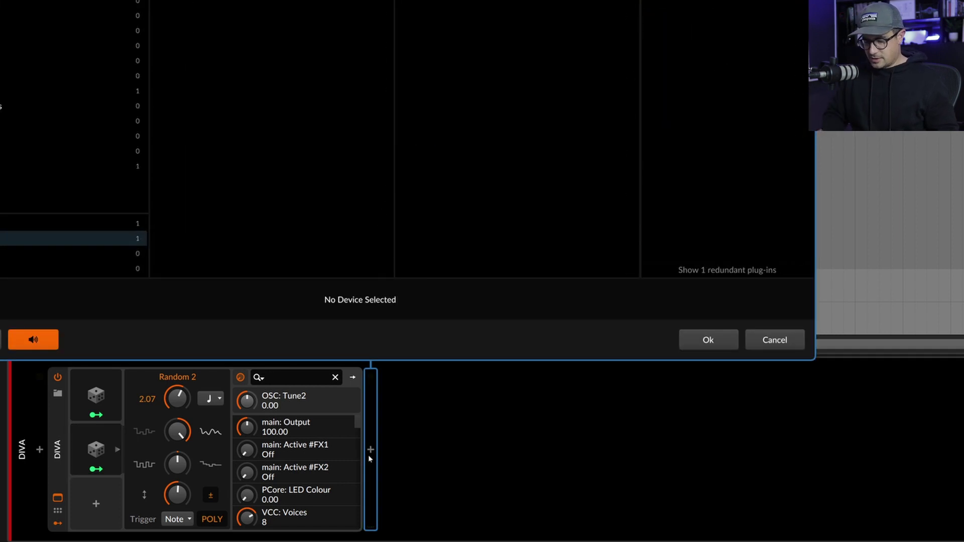
key(Return)
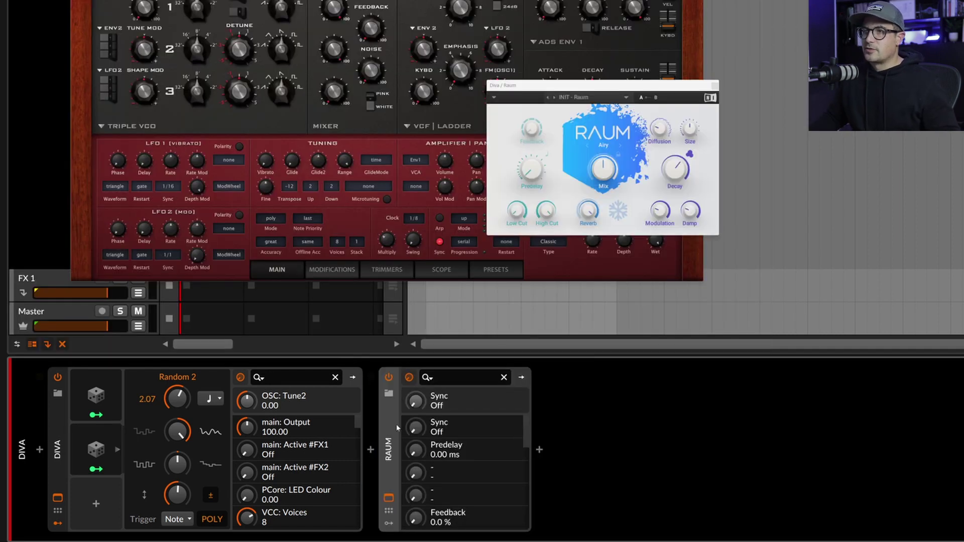
drag(659, 171, 611, 168)
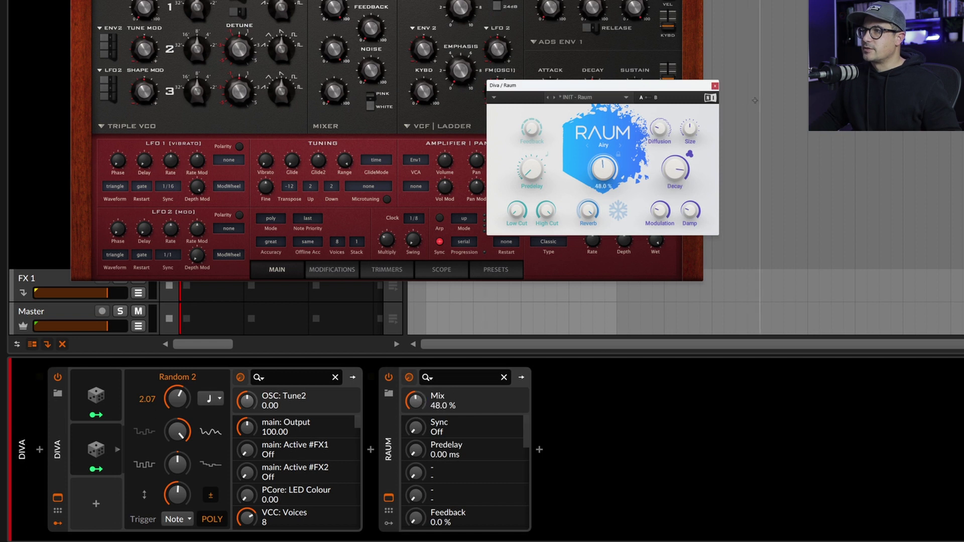
click(715, 85)
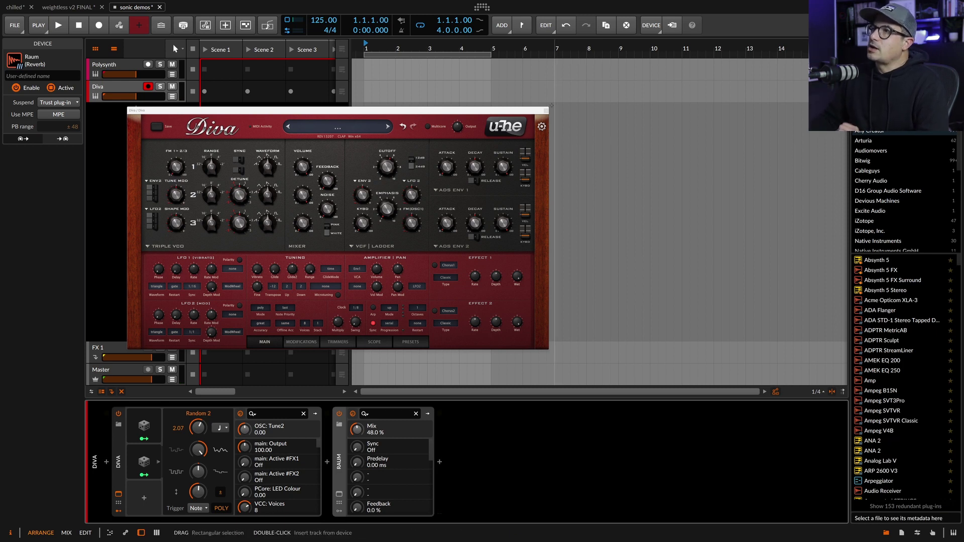
click(334, 408)
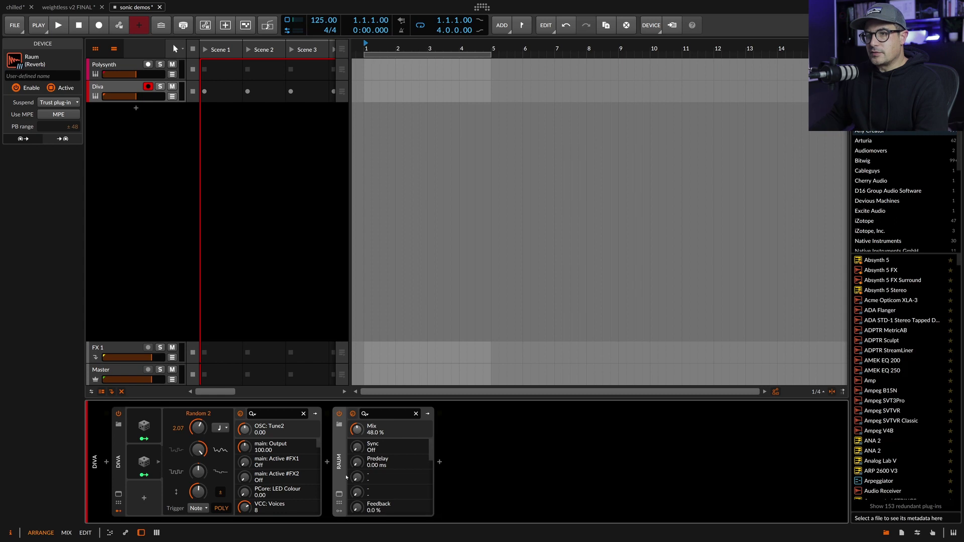
key(Delete)
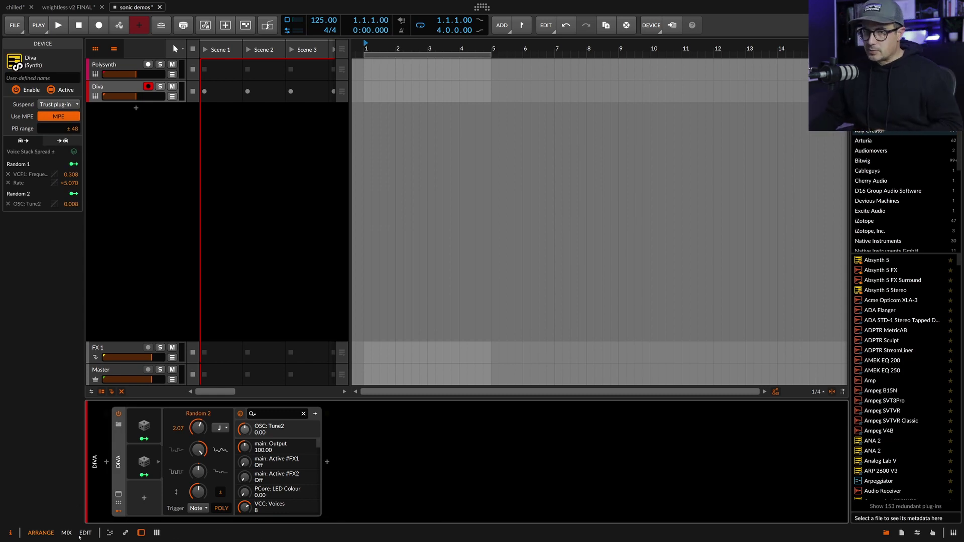
click(109, 73)
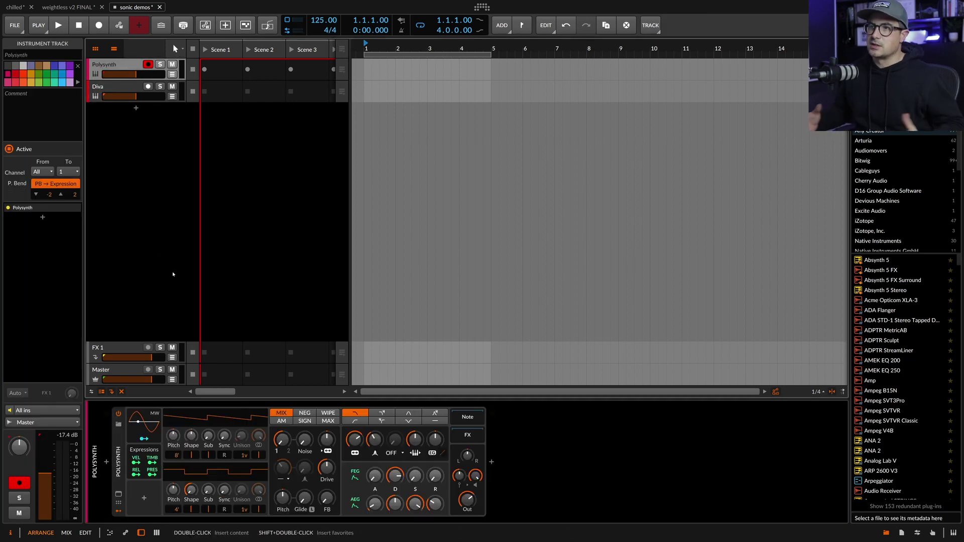
Create a four-bar Polysynth clip, record the A2–E3–A3–C4 chord, and open it in the piano roll.
double_click(379, 70)
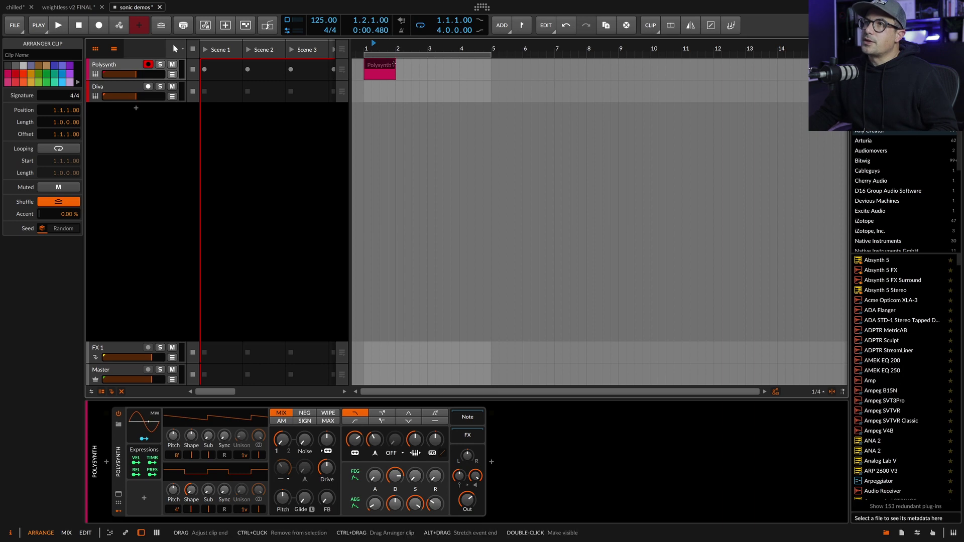
drag(394, 74, 482, 77)
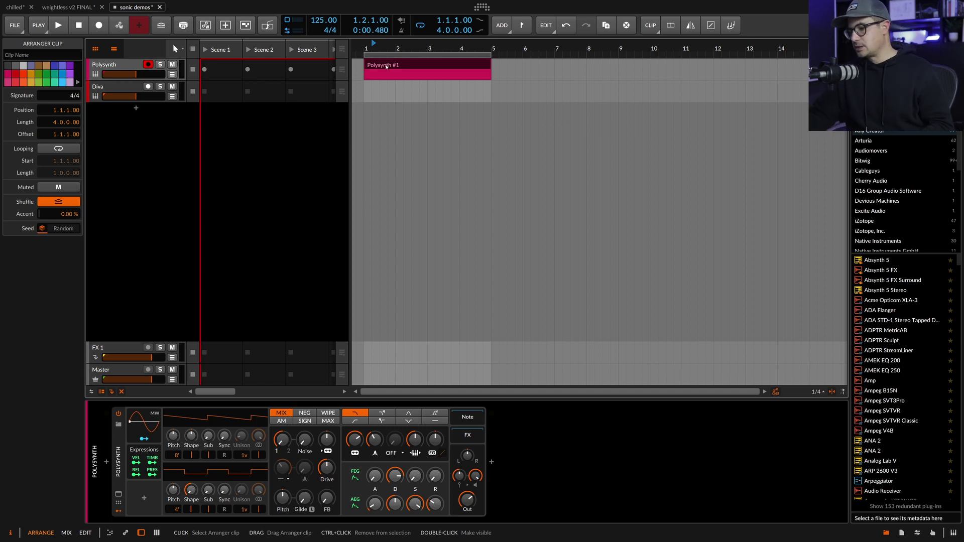
key(r)
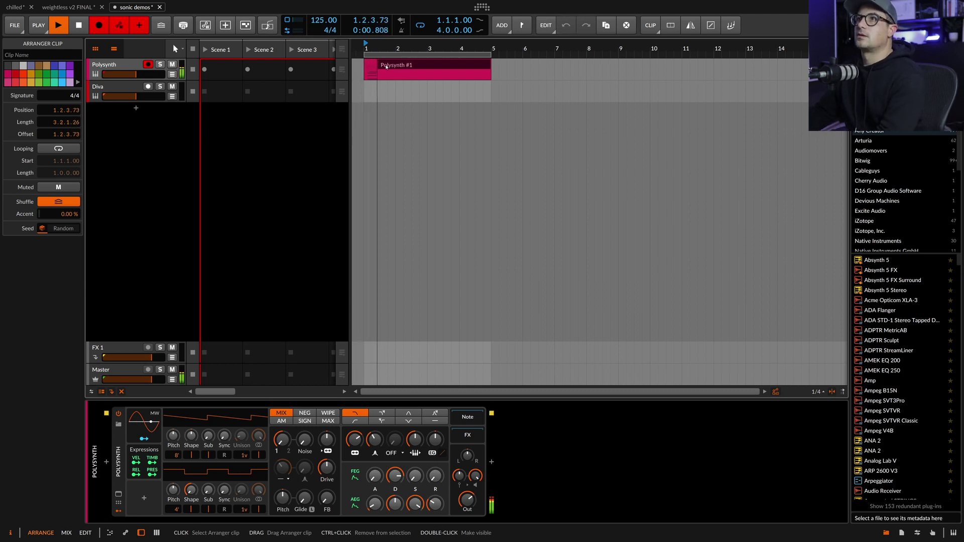
key(space)
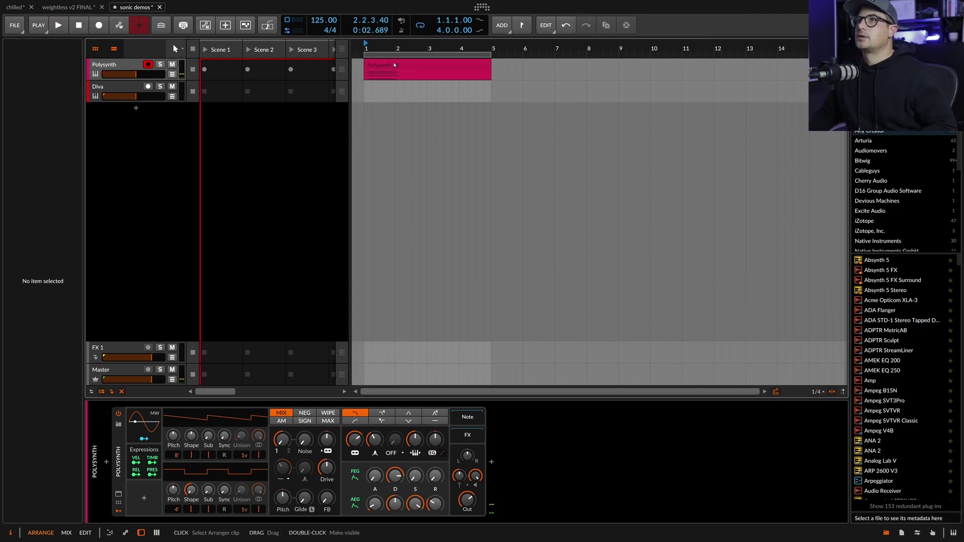
double_click(395, 65)
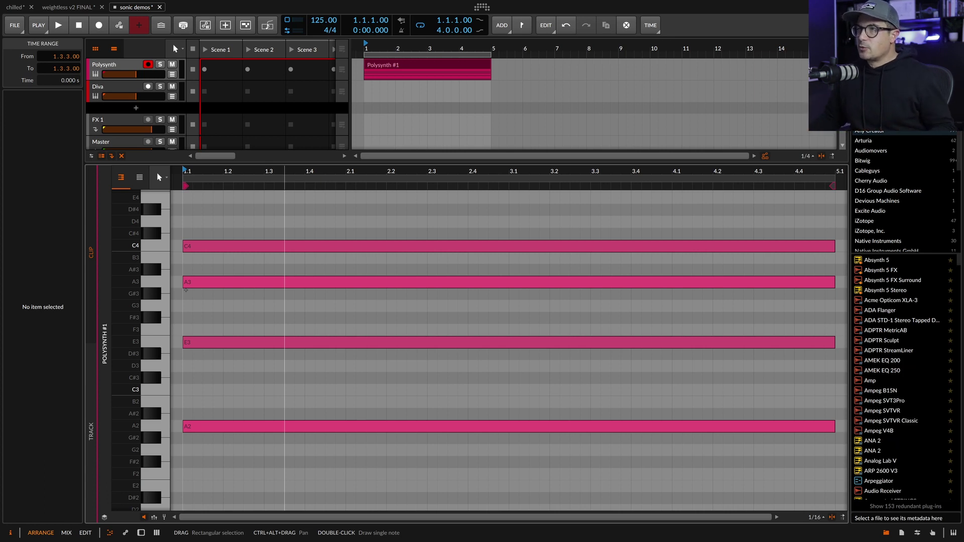
Bend the A2 note down 4 between bars 2 and 3 on a curve.
click(223, 296)
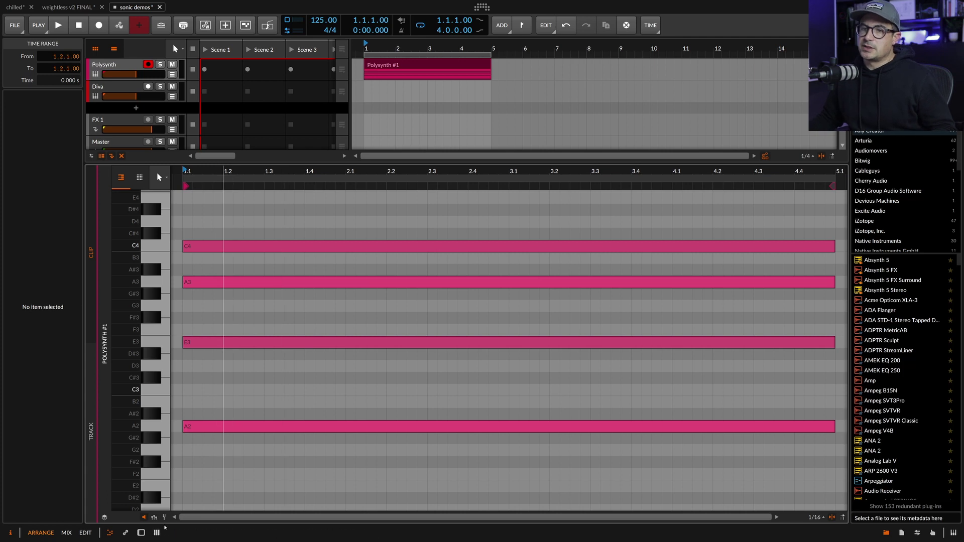
key(Escape)
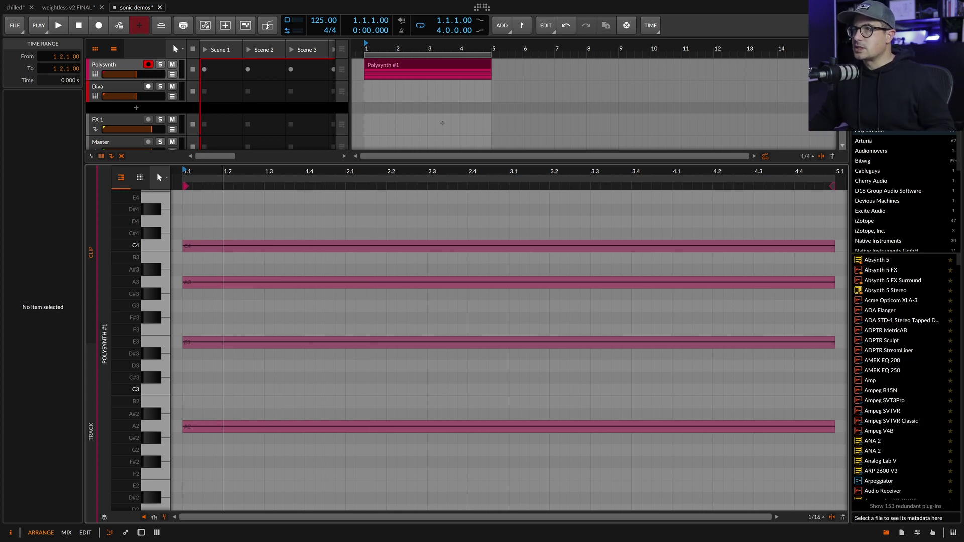
click(428, 428)
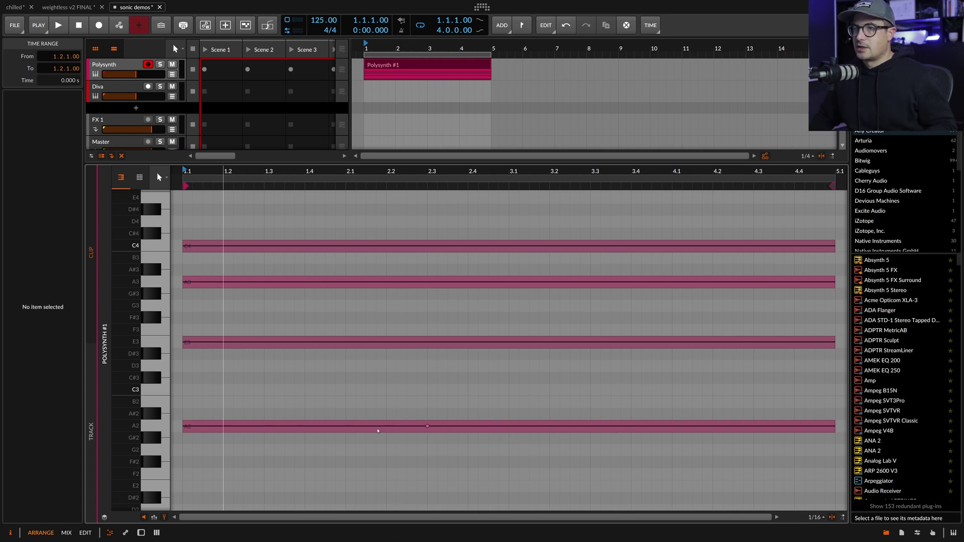
click(346, 426)
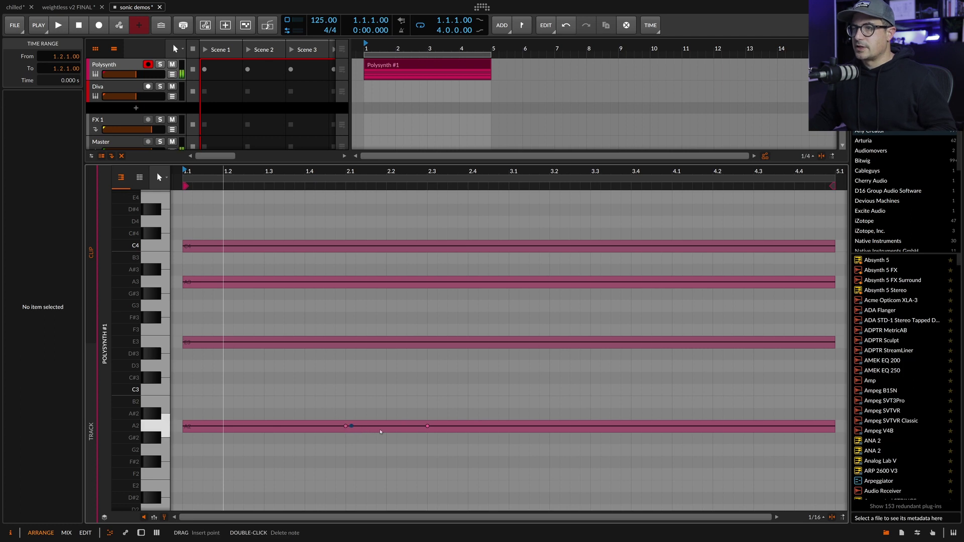
drag(427, 427, 509, 475)
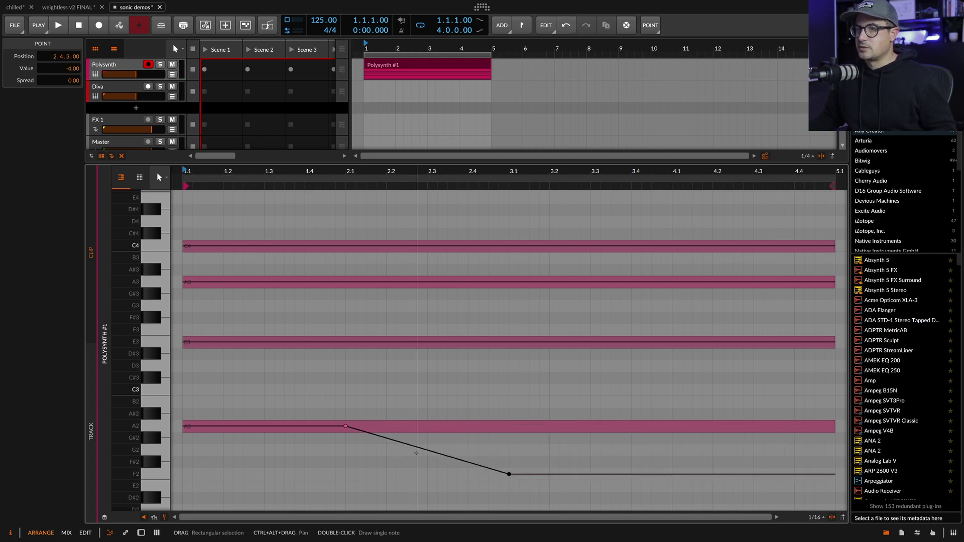
drag(427, 450, 428, 432)
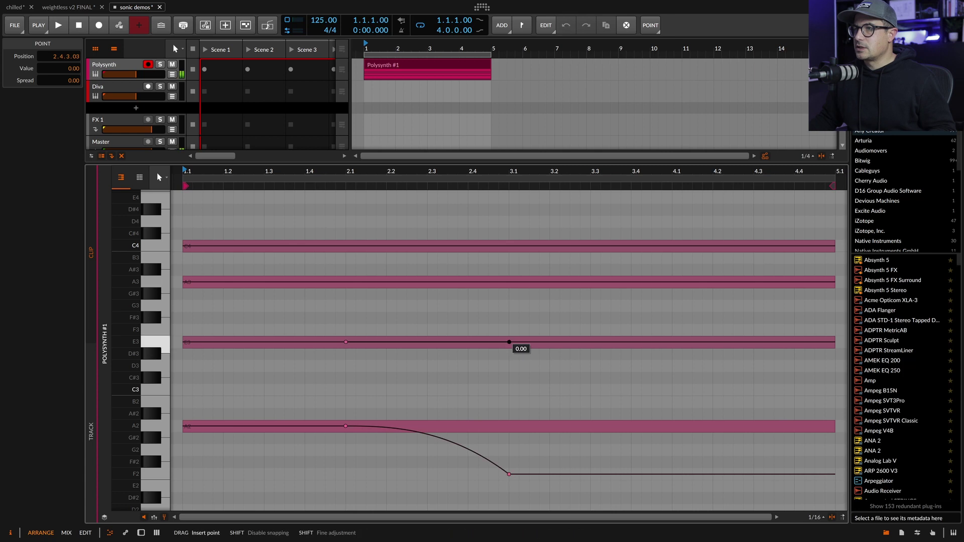
Bend E3 up 1 and A3 up to C4 between bars 2 and 3, curving each.
drag(509, 341, 509, 330)
drag(427, 336, 428, 340)
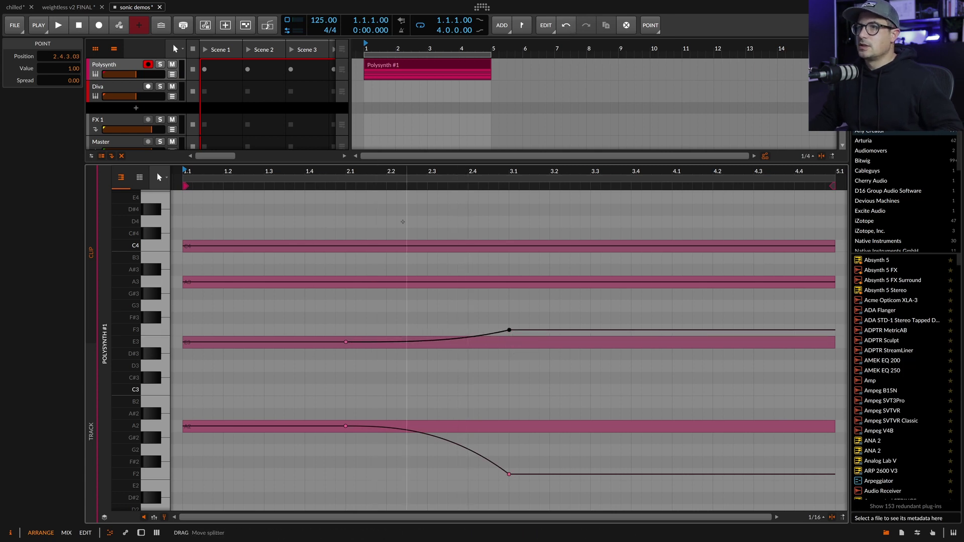
click(346, 283)
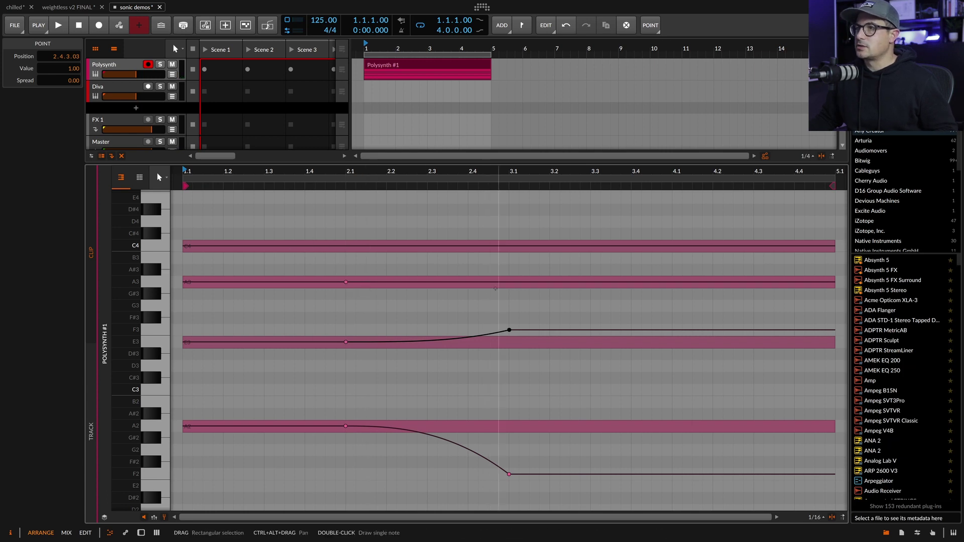
click(509, 282)
drag(510, 282, 509, 246)
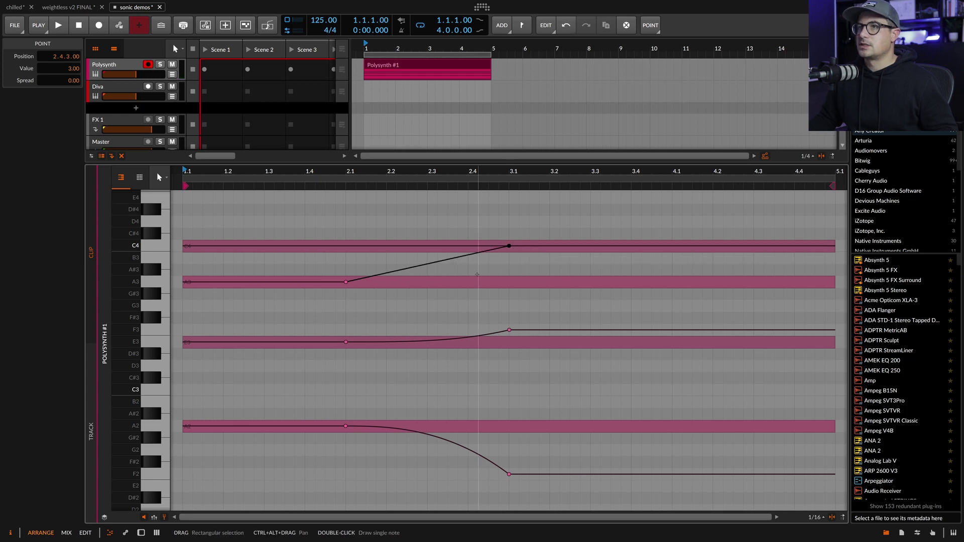
drag(437, 262, 437, 277)
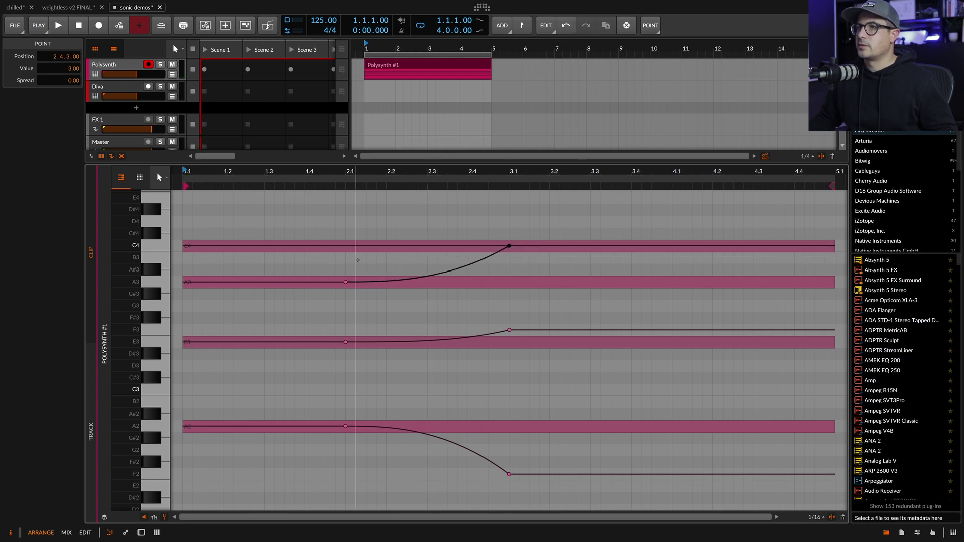
Bend C4 down to A3 on a curve, then play the clip to hear the bends.
click(346, 246)
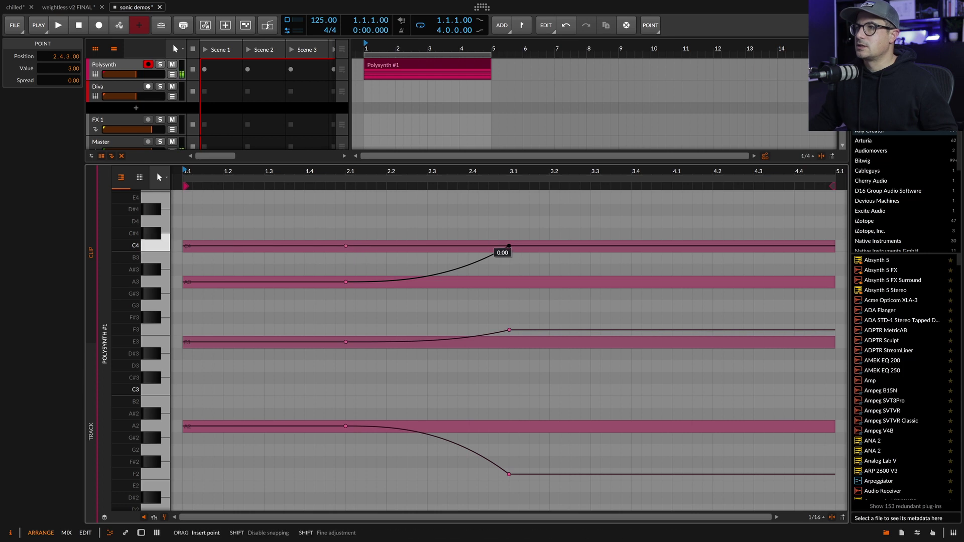
drag(510, 247, 509, 282)
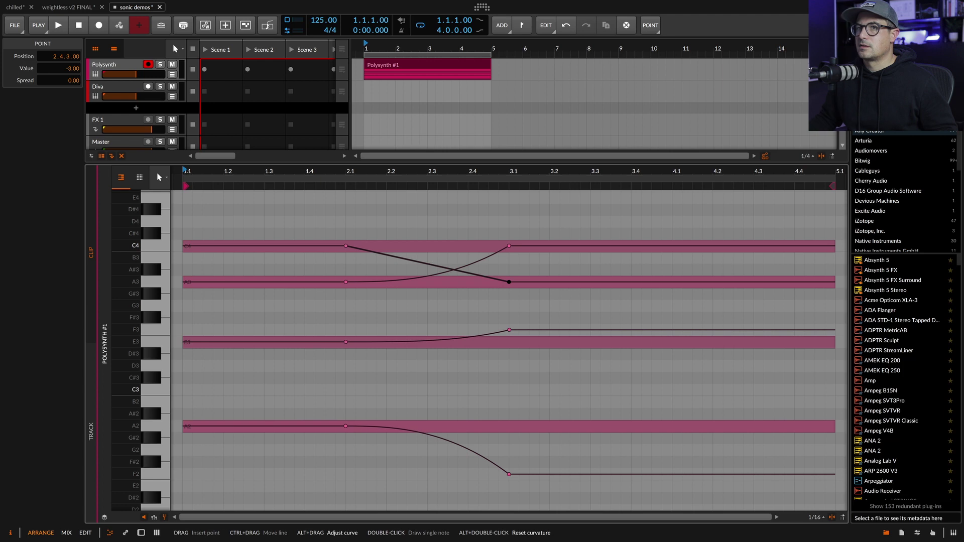
alt+drag(427, 264, 427, 254)
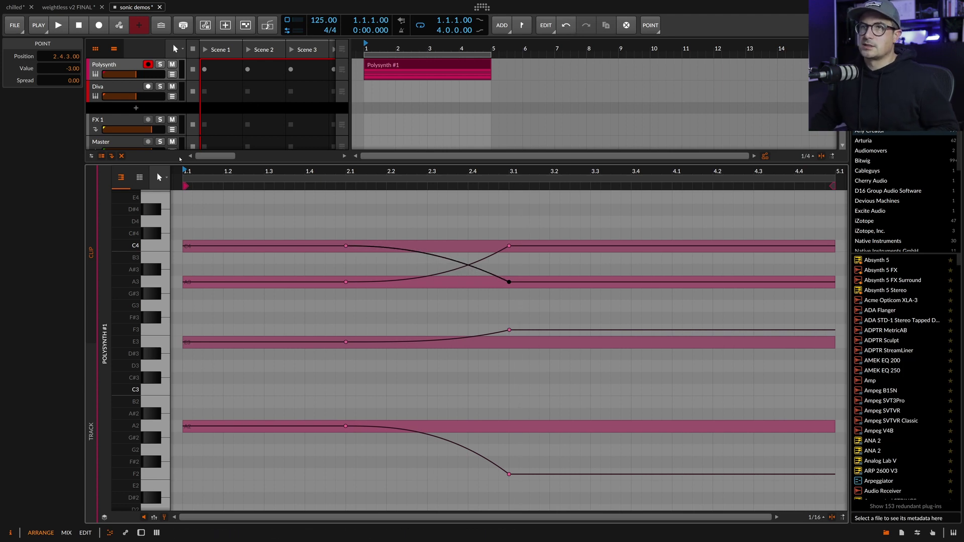
key(space)
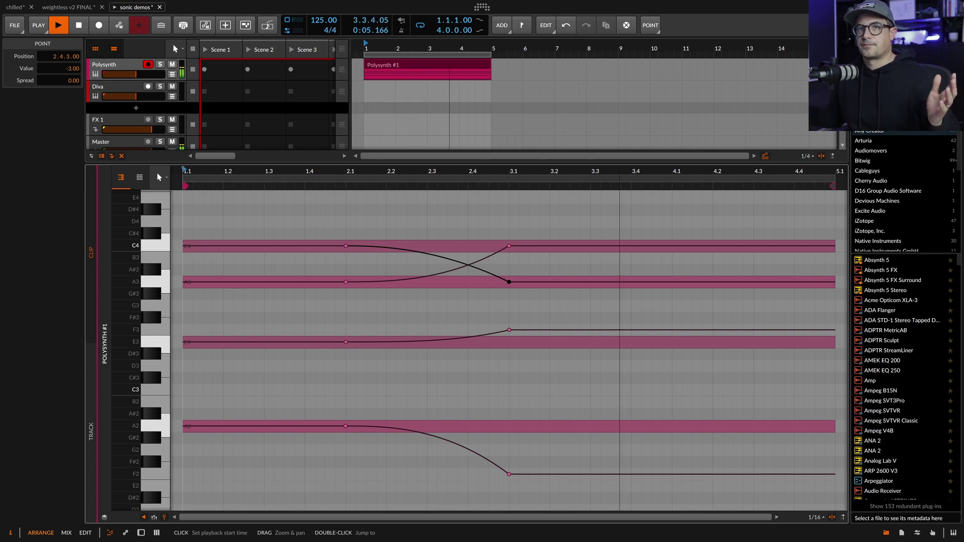
key(space)
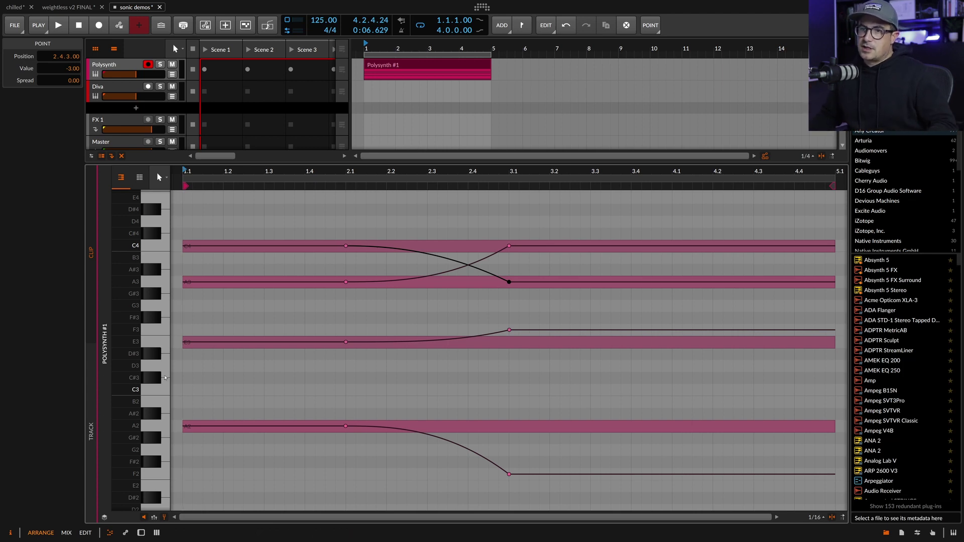
Switch the note expression lane from micro-pitch to Timbre.
click(165, 519)
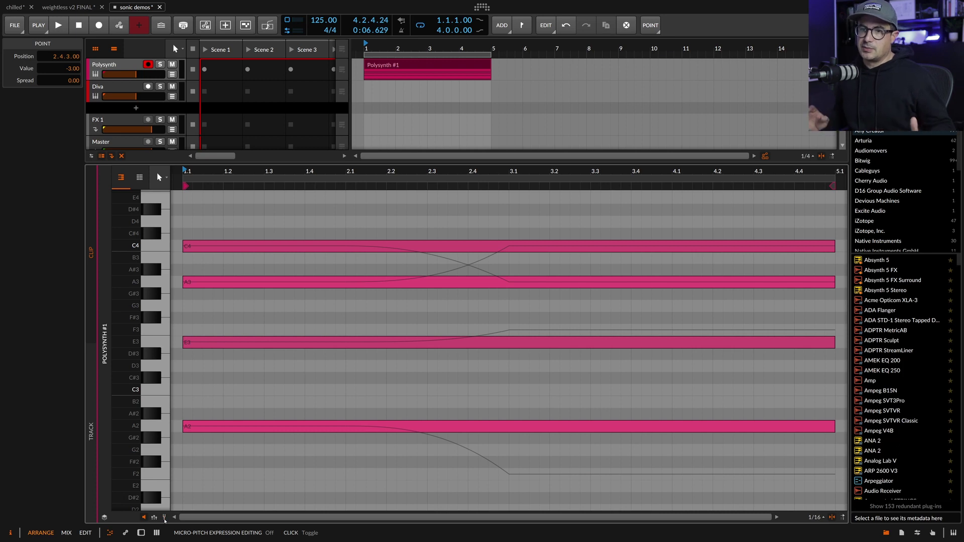
click(155, 519)
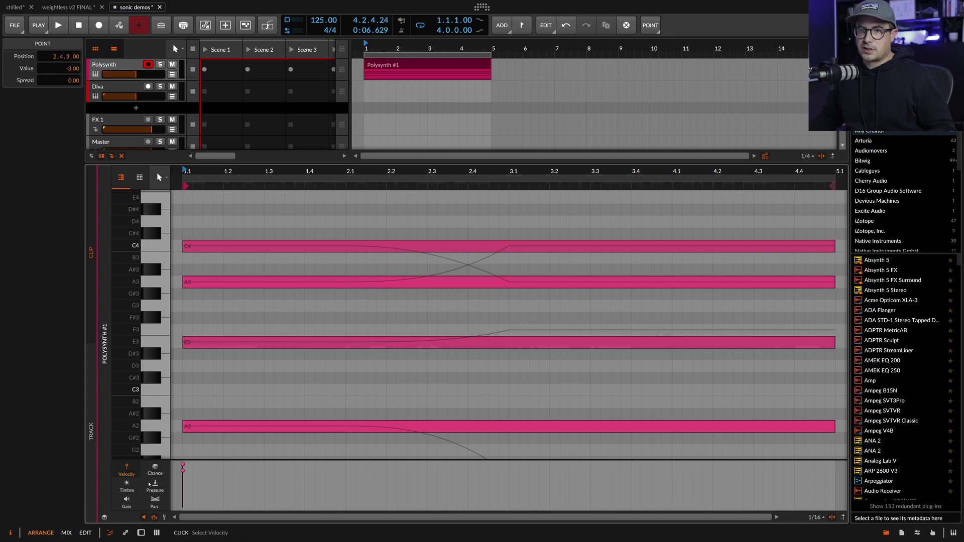
click(132, 486)
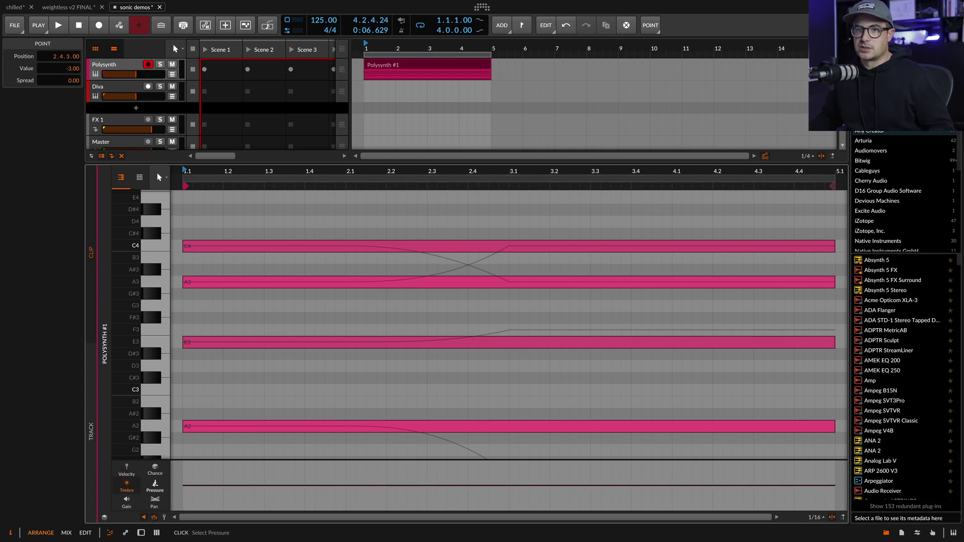
Draw a Timbre curve on C4 from 24% up to 52.5% and 100% peaks, ending near zero.
click(321, 246)
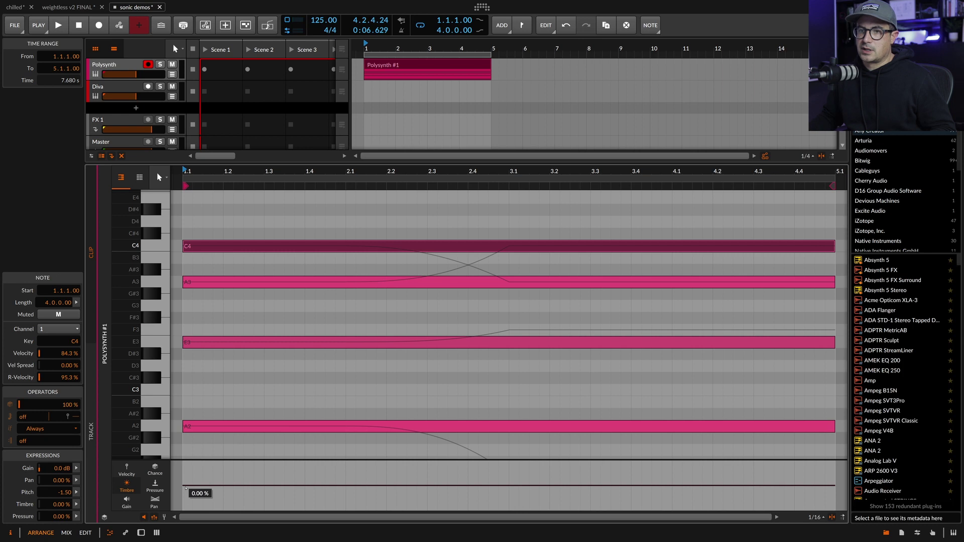
click(243, 486)
drag(305, 486, 274, 486)
click(202, 486)
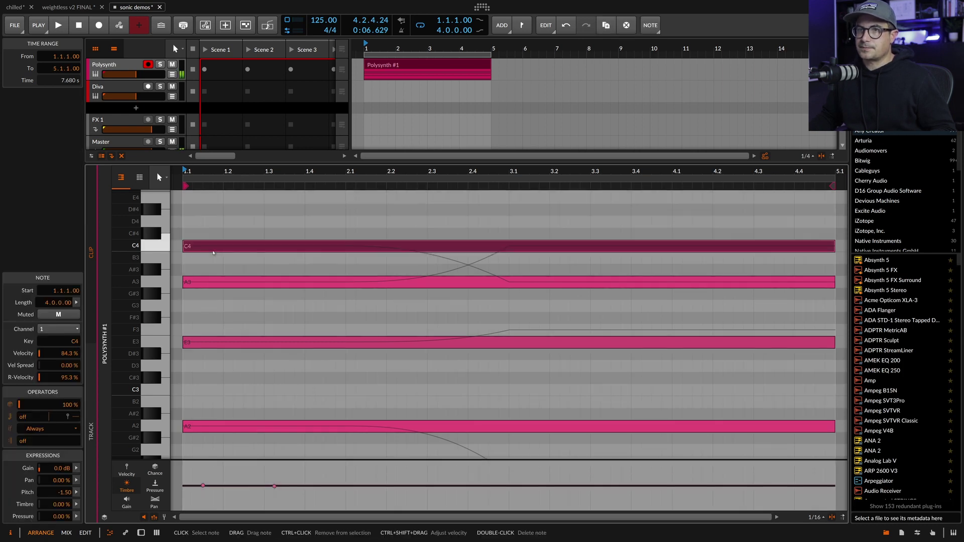
drag(203, 486, 265, 497)
click(223, 486)
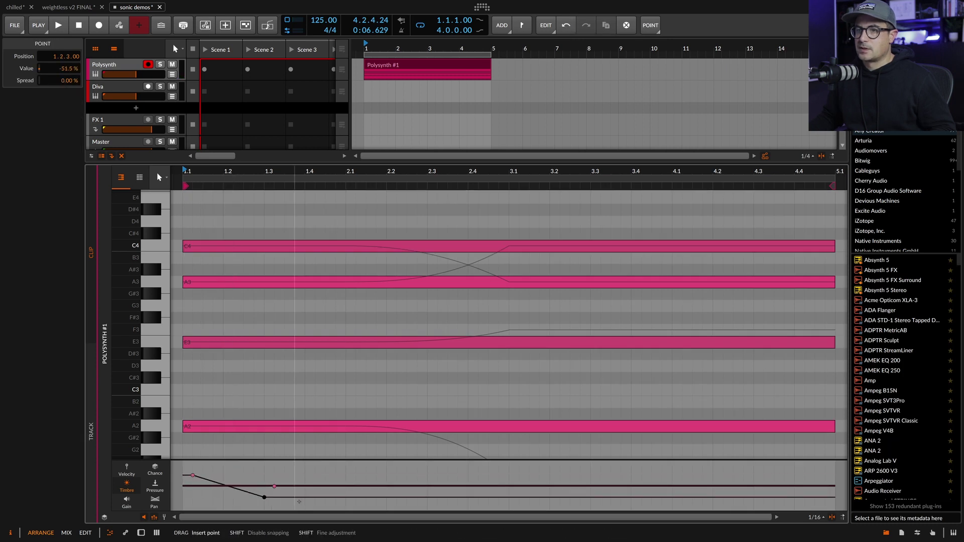
drag(499, 498, 560, 496)
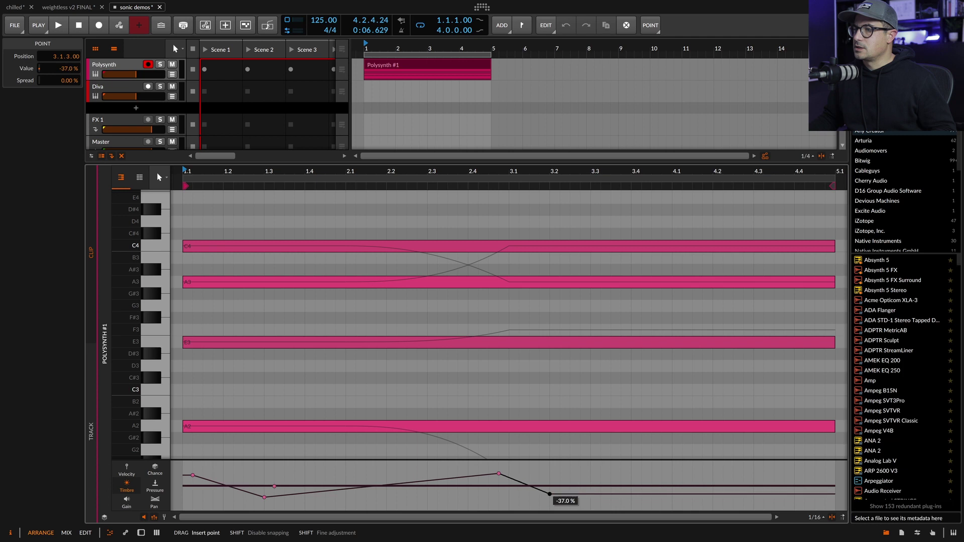
drag(774, 486, 713, 462)
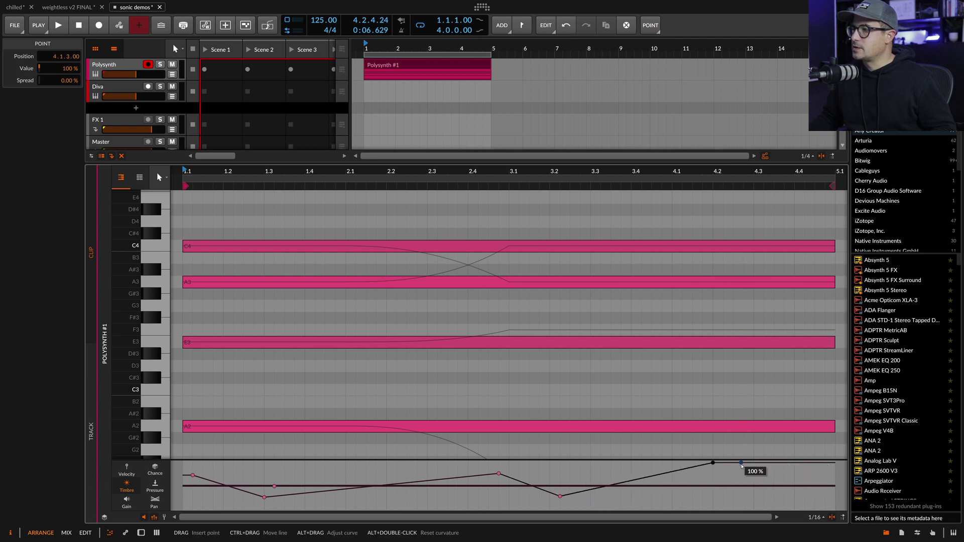
click(835, 485)
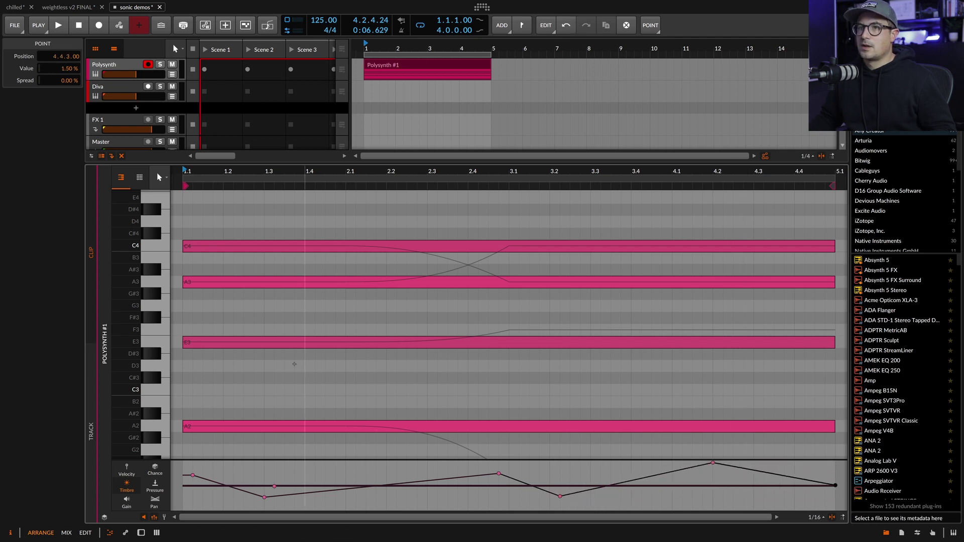
Draw a zig-zag Timbre curve on A3 with dips to -52% and -61% and a 22.5% rise.
click(247, 282)
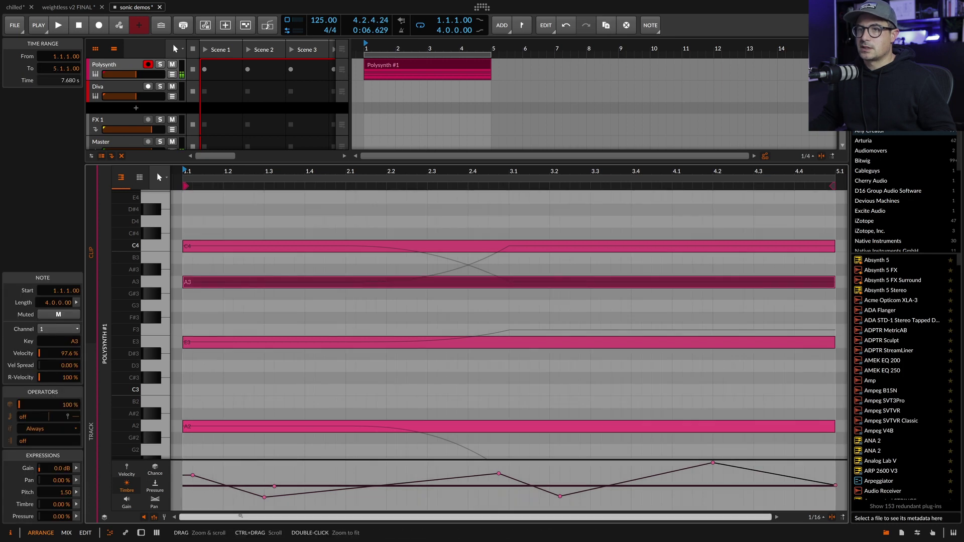
drag(190, 486, 203, 501)
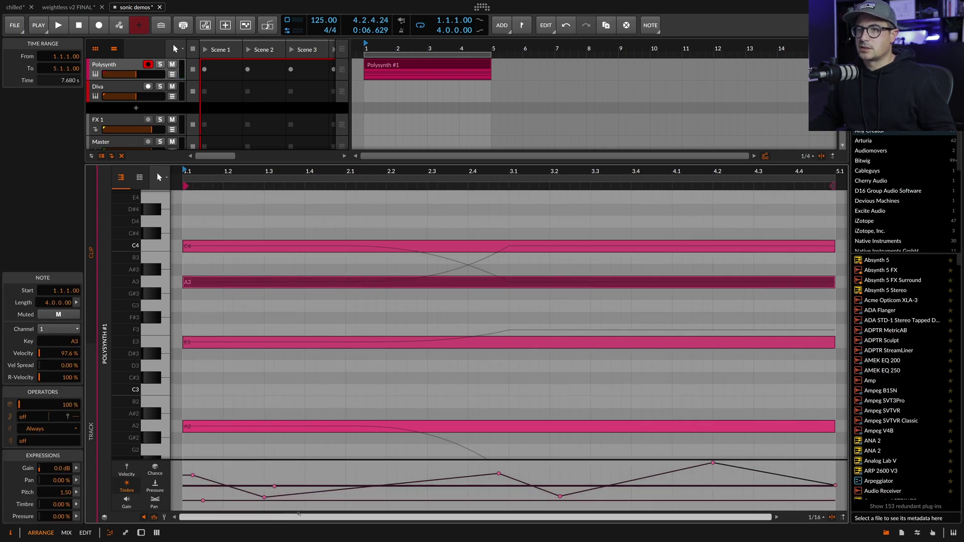
click(325, 486)
drag(325, 485, 284, 466)
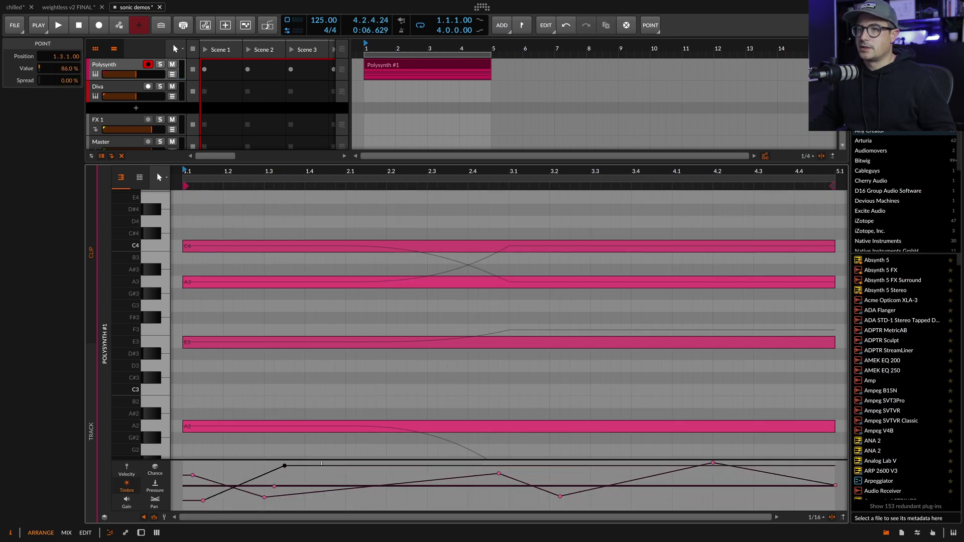
drag(347, 481, 417, 501)
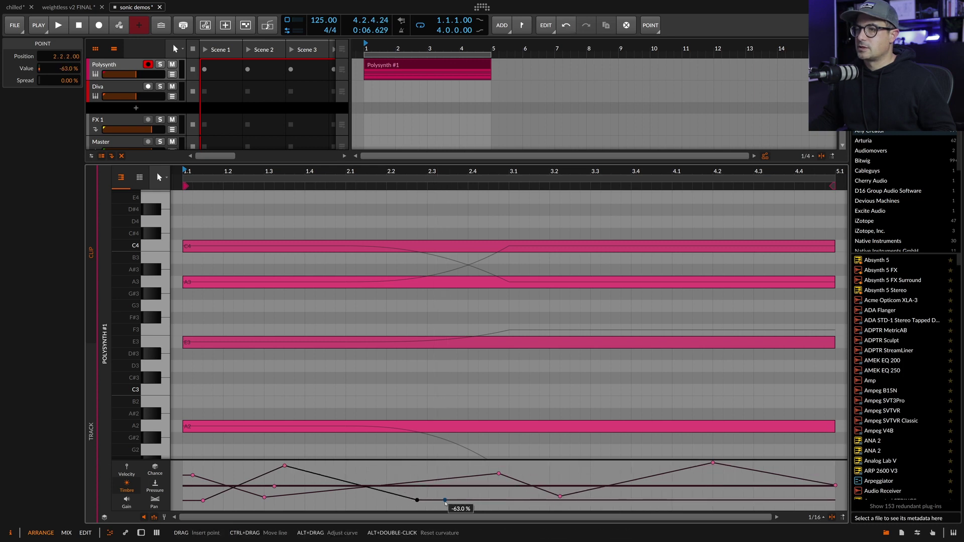
drag(560, 497, 560, 481)
drag(712, 481, 825, 489)
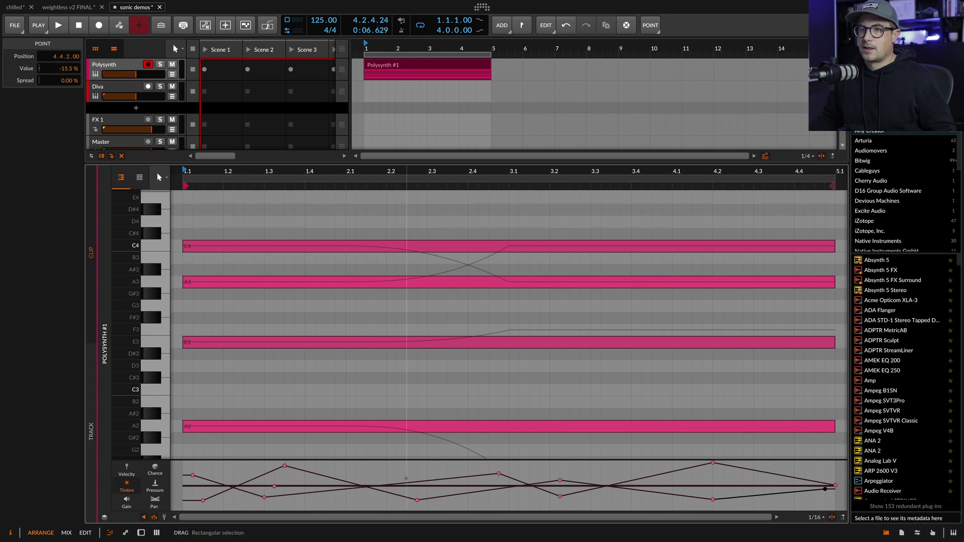
Give E3 a Timbre curve from 82% down to -75.5%, then show the Polysynth device.
click(281, 343)
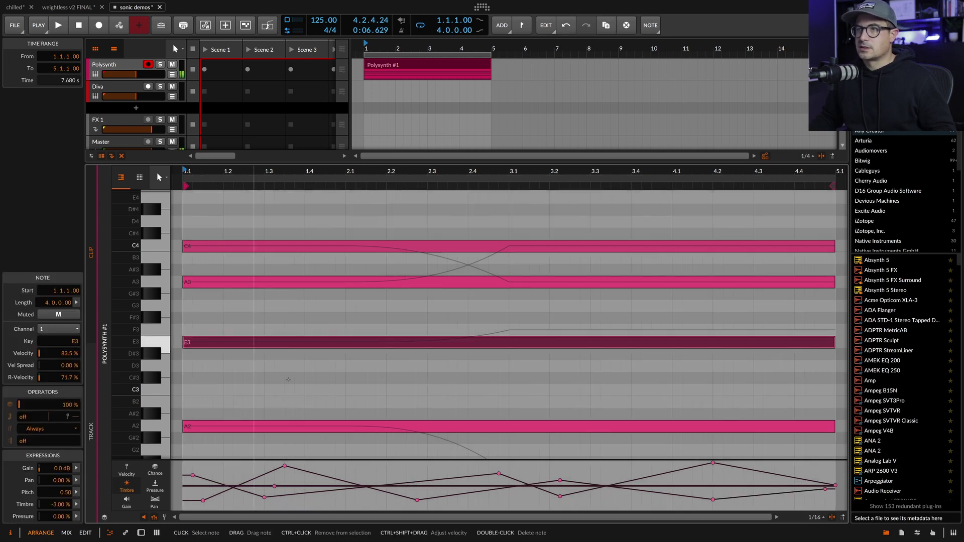
drag(207, 481, 183, 467)
drag(274, 486, 723, 479)
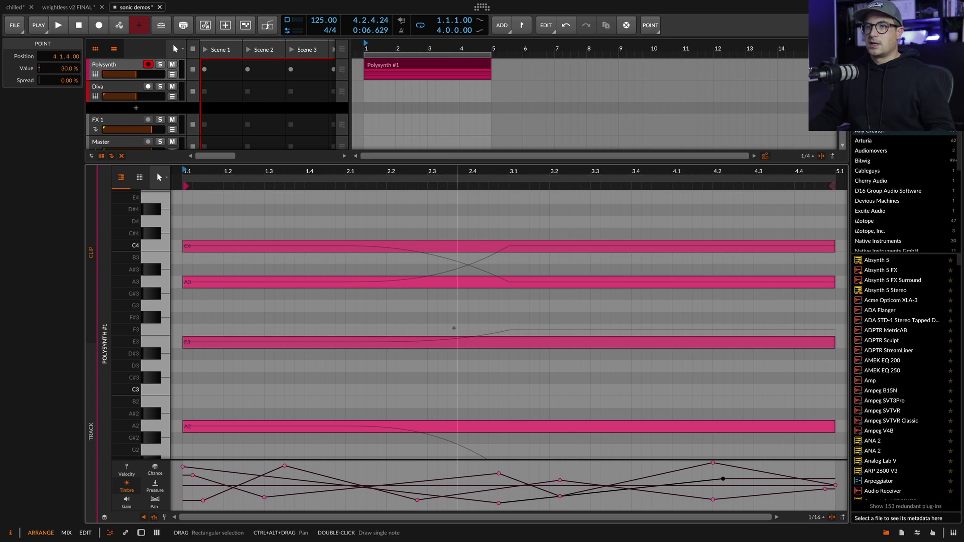
scroll(311, 368, down, 1)
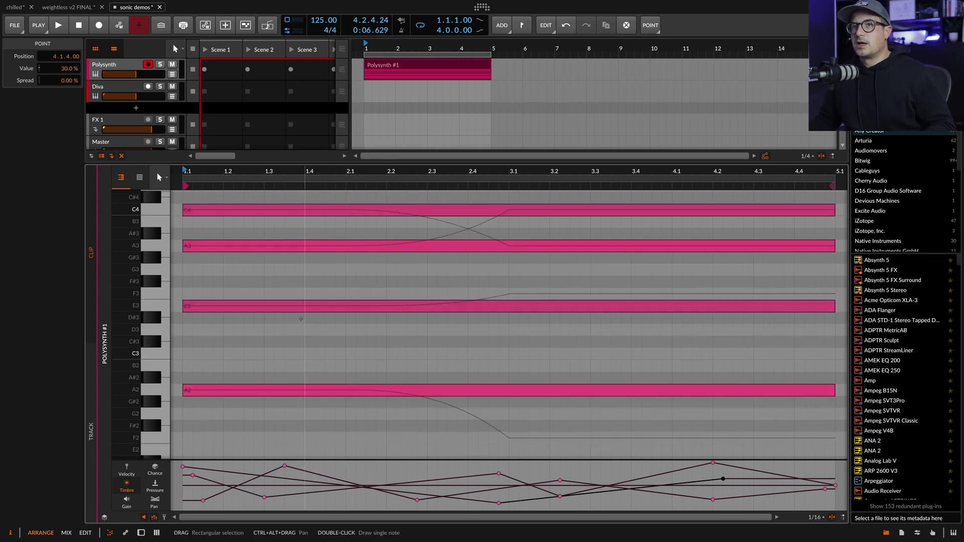
scroll(291, 278, up, 1)
key(d)
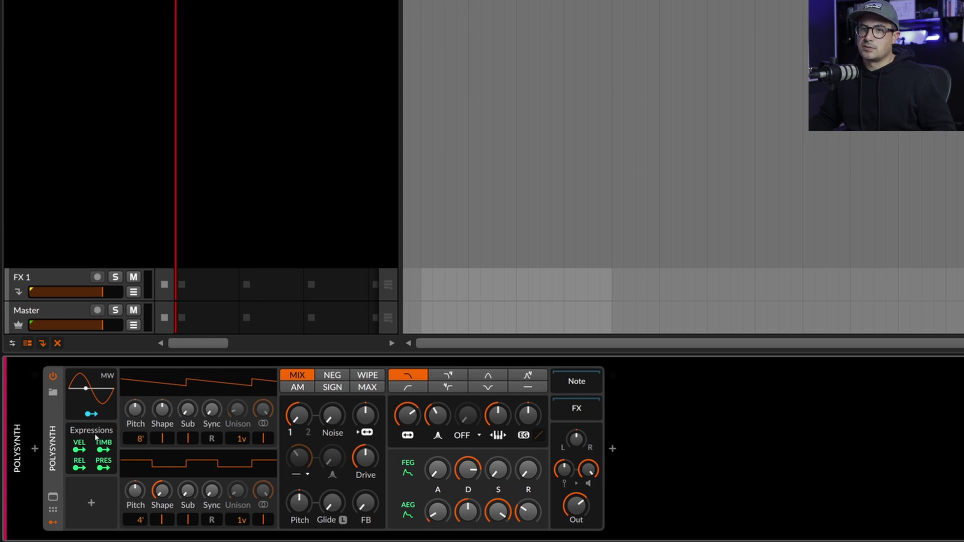
Select Polysynth's Expressions modulator and adjust the filter cutoff knob.
click(104, 449)
click(107, 449)
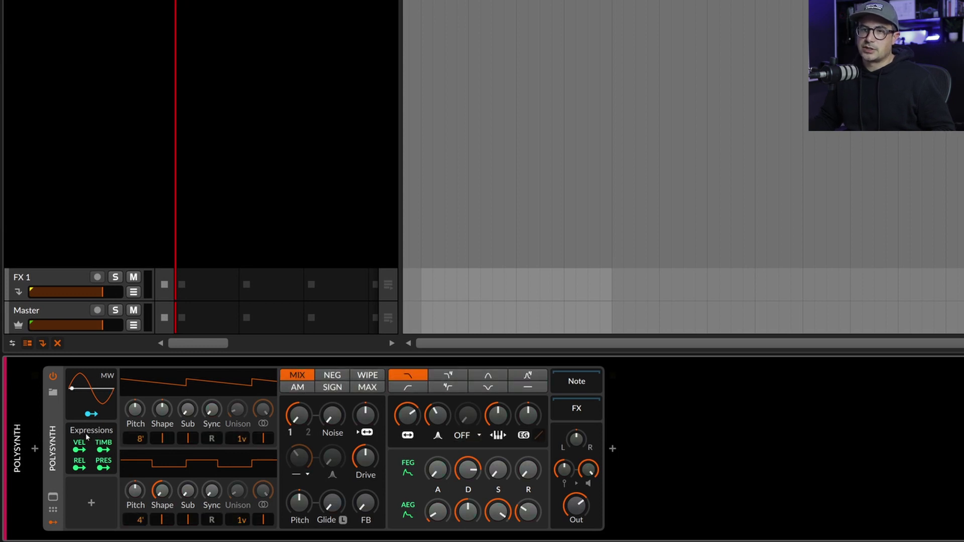
click(92, 436)
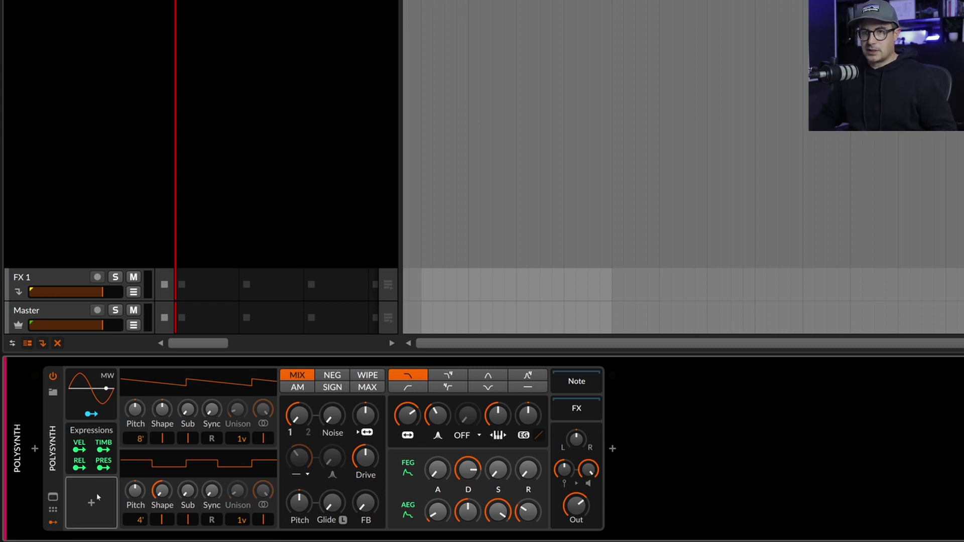
click(89, 514)
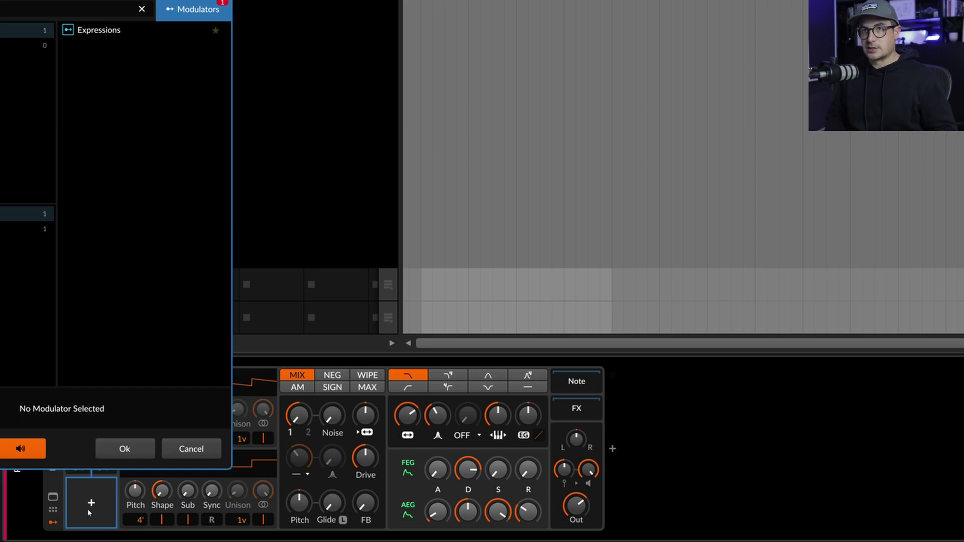
click(219, 445)
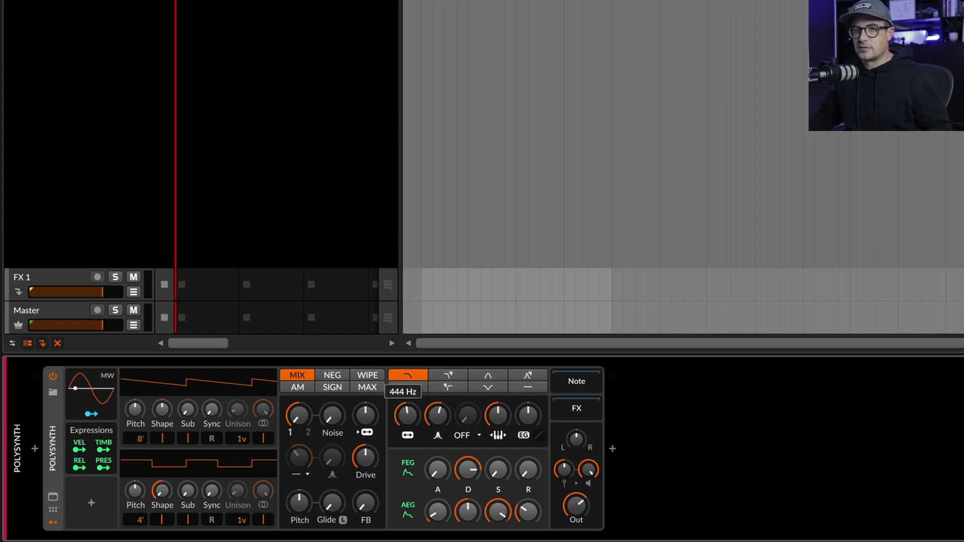
drag(410, 419, 411, 421)
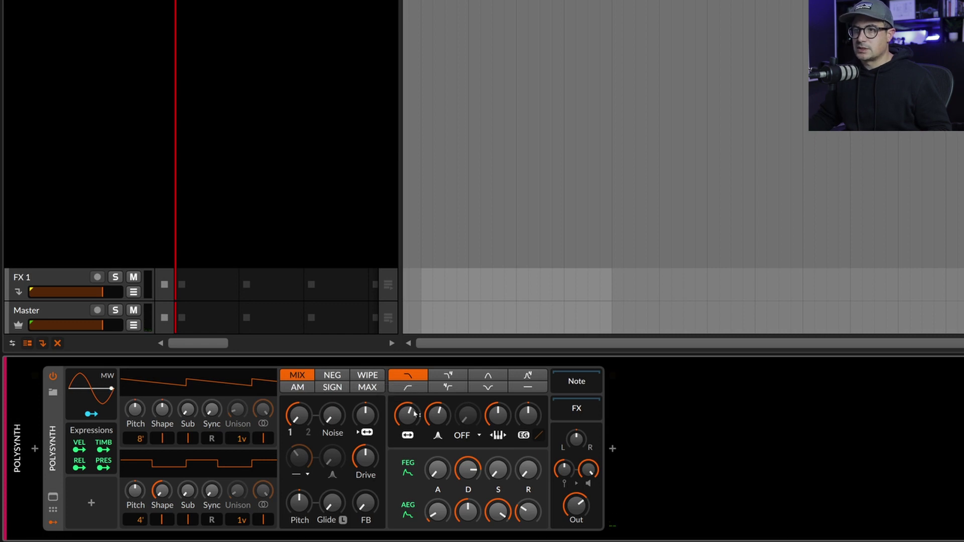
Map Timbre onto the filter cutoff by 30.25 st and play to hear the sweep.
click(103, 450)
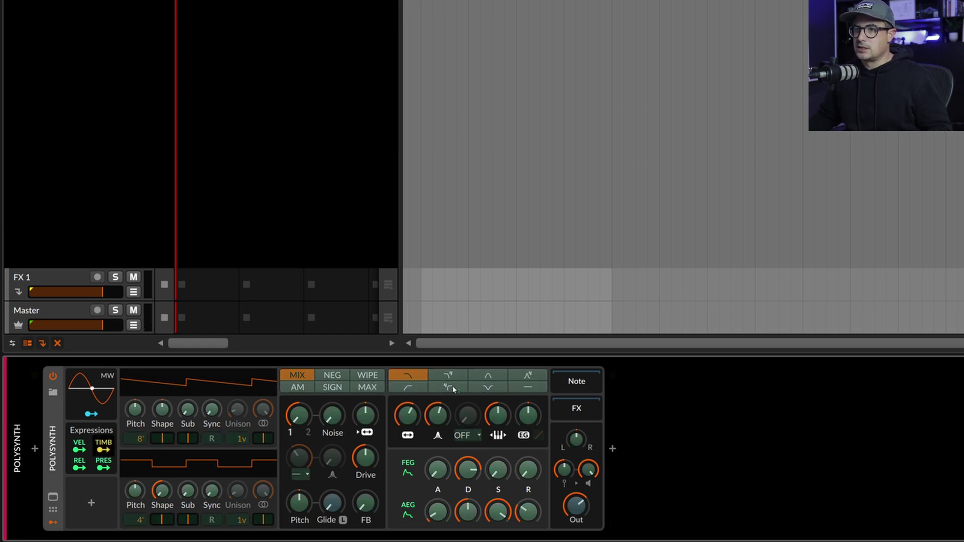
drag(415, 422, 411, 418)
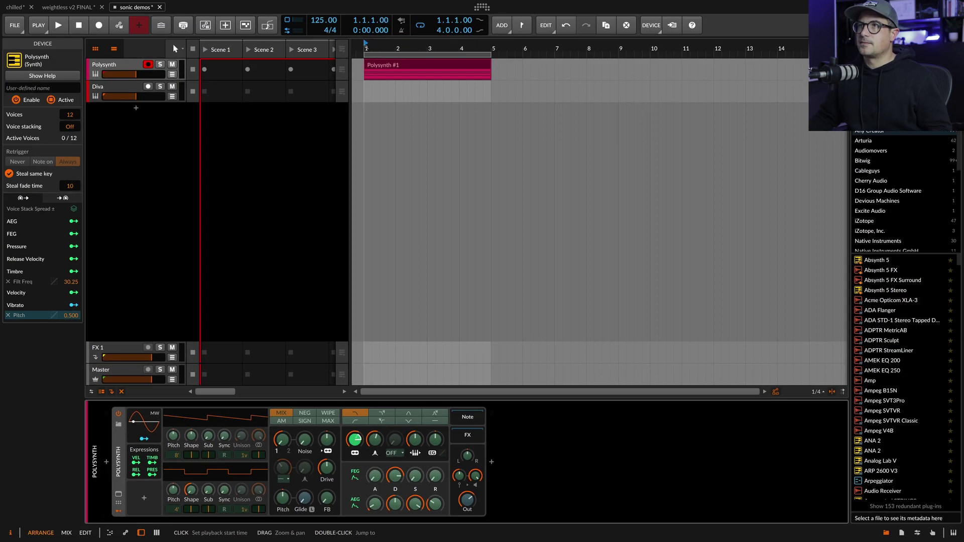
key(space)
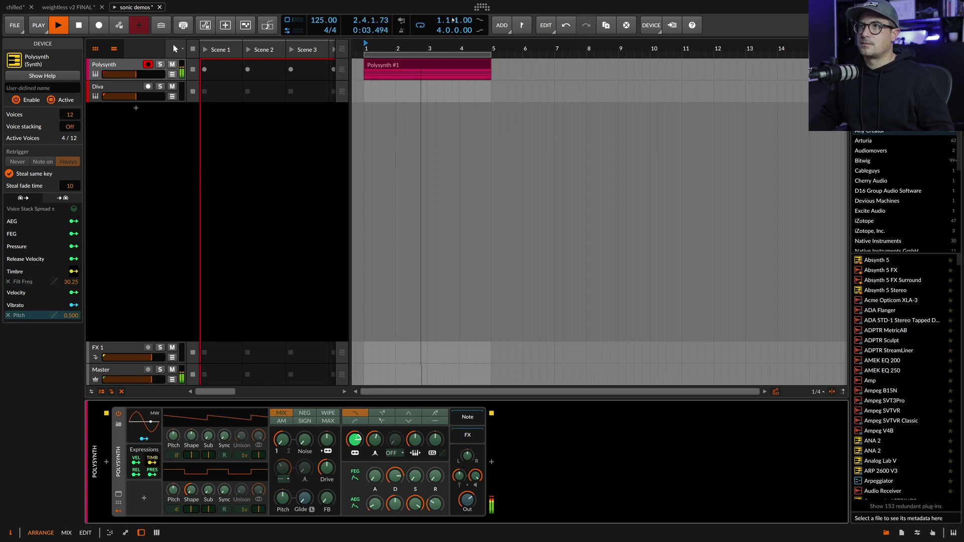
Review the whole clip's notes and expression curves, stop playback, and return to the Polysynth device.
key(ctrl+e)
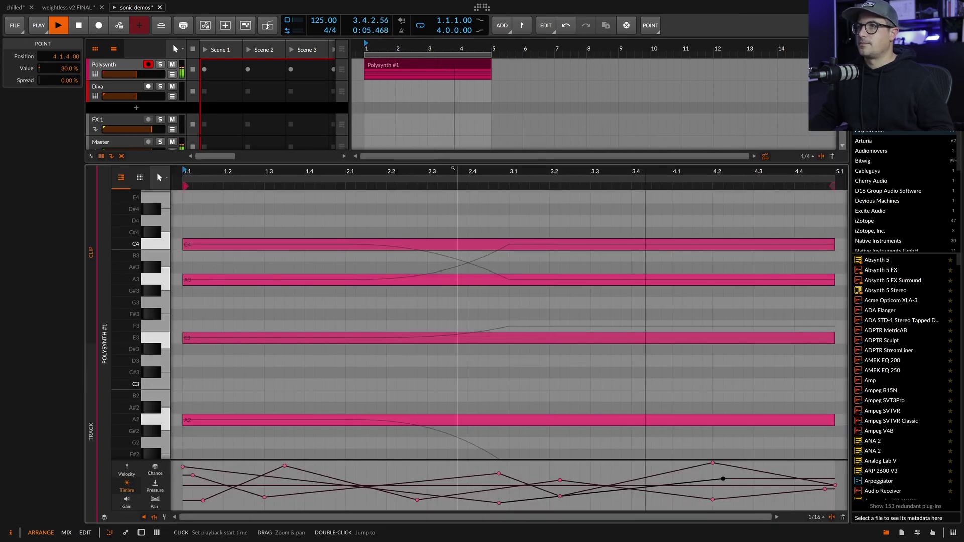
key(minus)
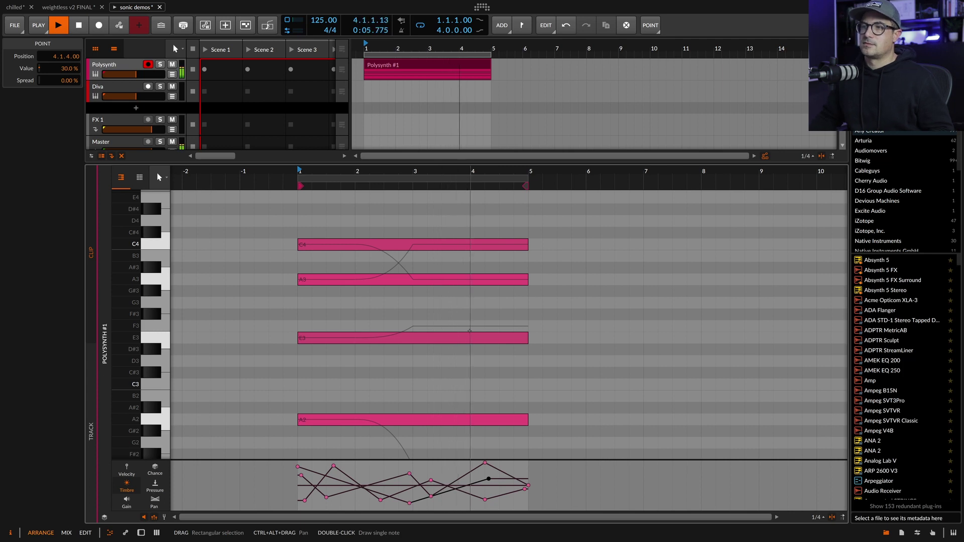
key(space)
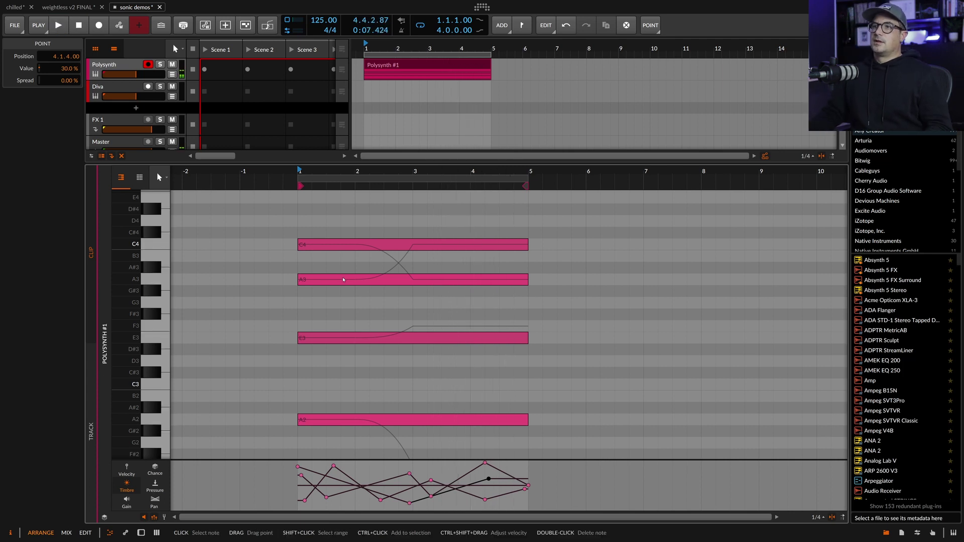
key(d)
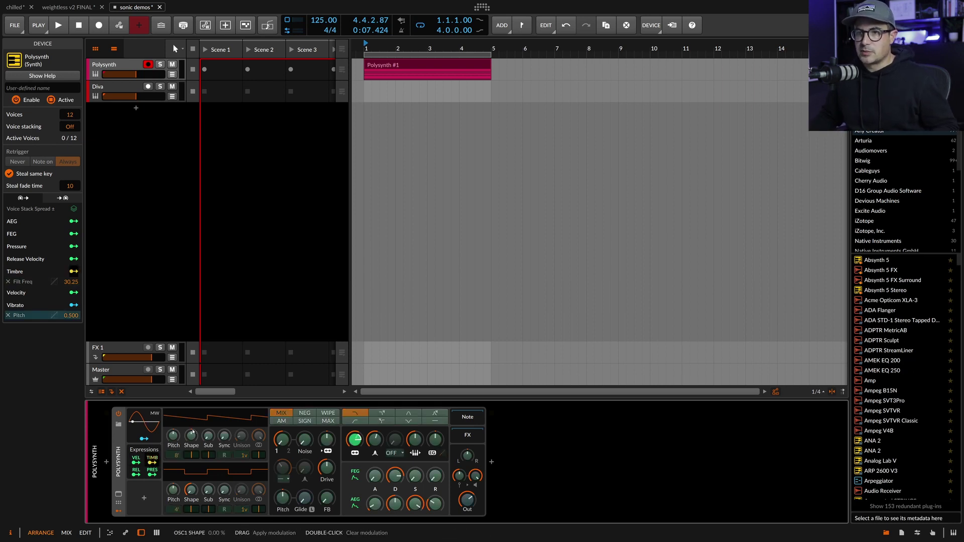
Map Timbre to OSC1 Shape 0.905, 1/2 Mix 1.000, OSC2 Sub 0.600 and Noise 0.195.
click(194, 445)
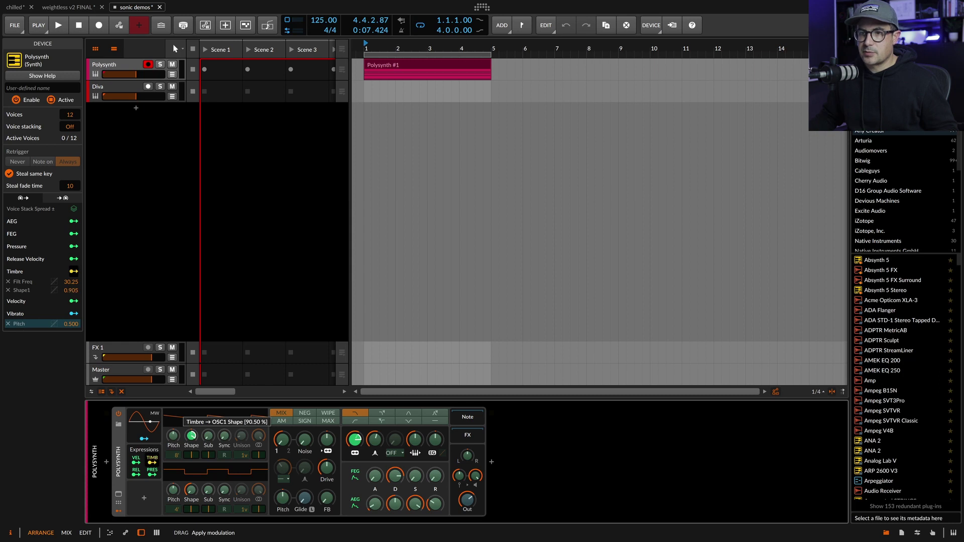
drag(192, 436, 227, 481)
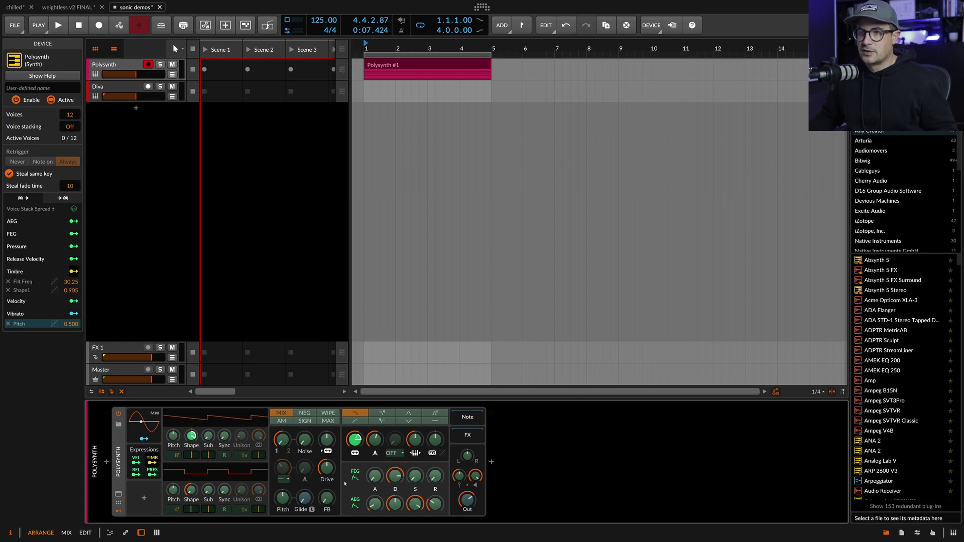
drag(290, 442, 285, 435)
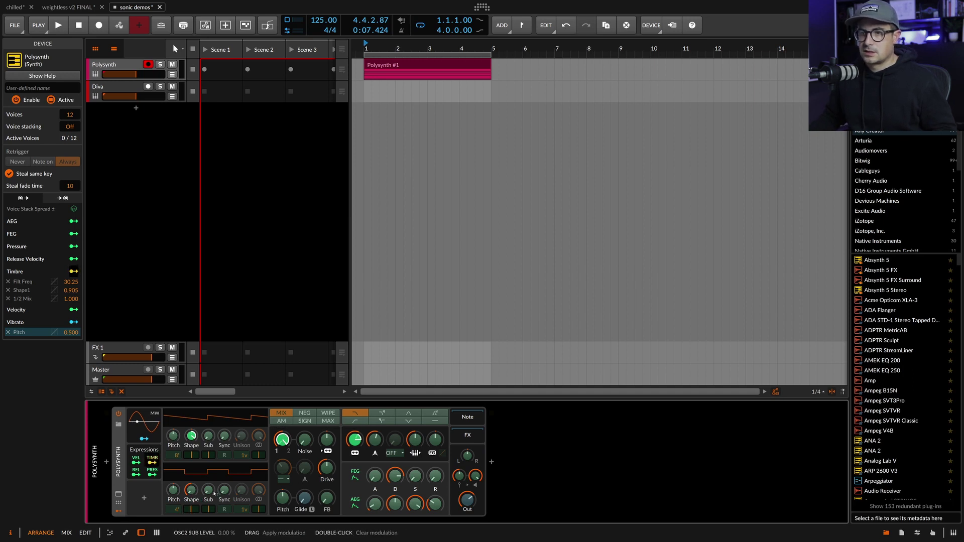
drag(215, 494, 213, 474)
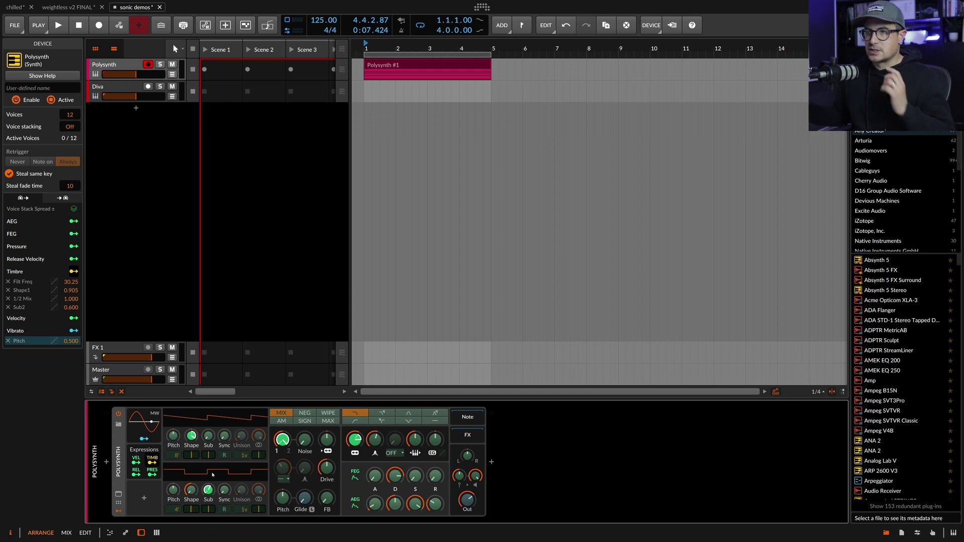
click(321, 393)
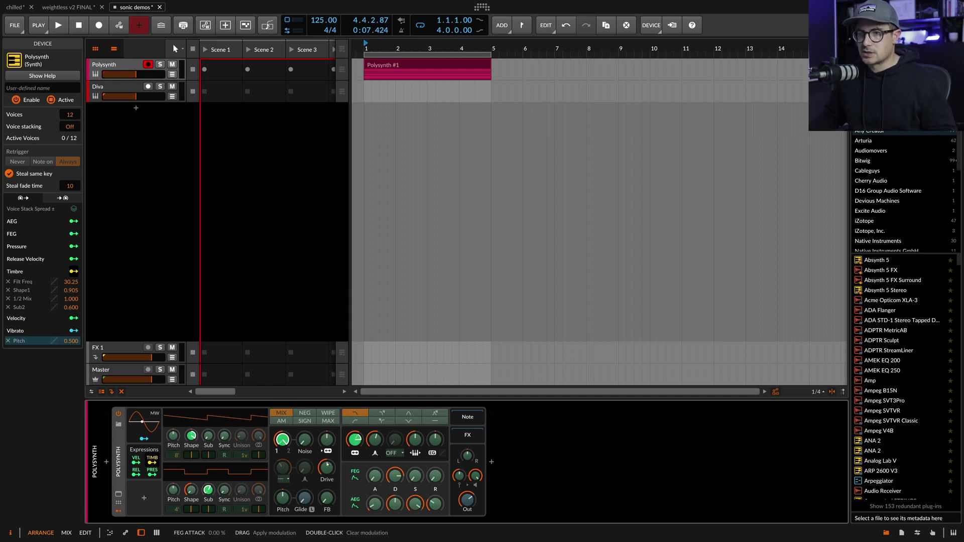
drag(305, 440, 305, 432)
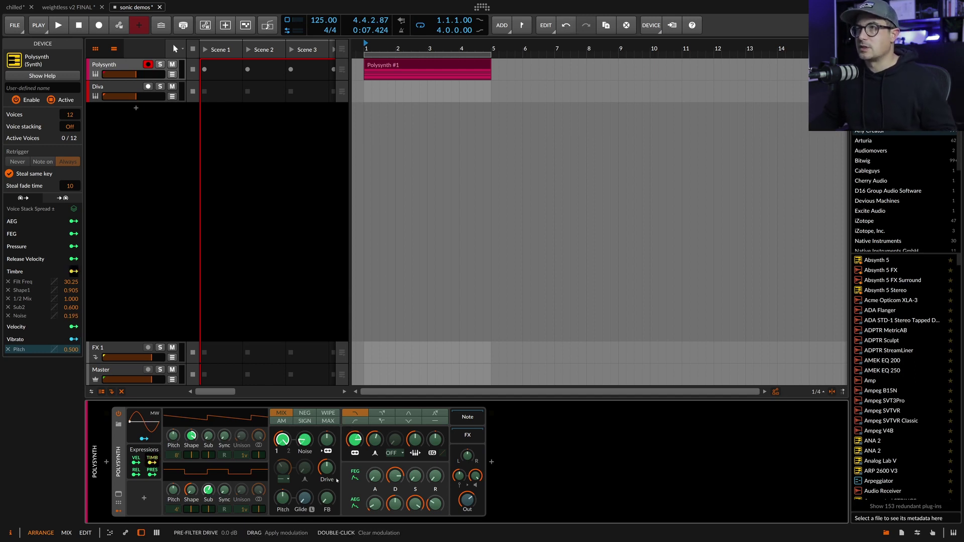
click(365, 48)
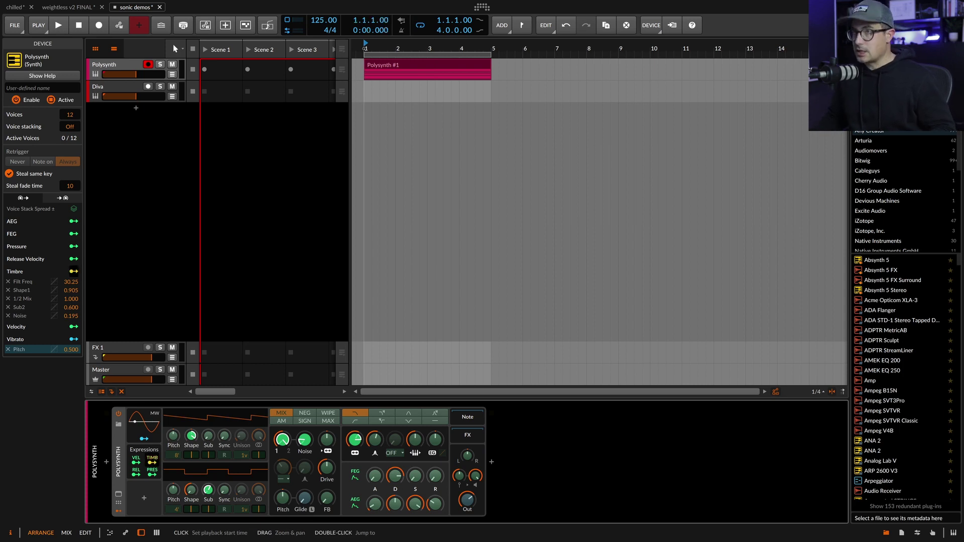
Show the Polysynth #1 clip's notes and Timbre curves and play it from the start.
click(109, 533)
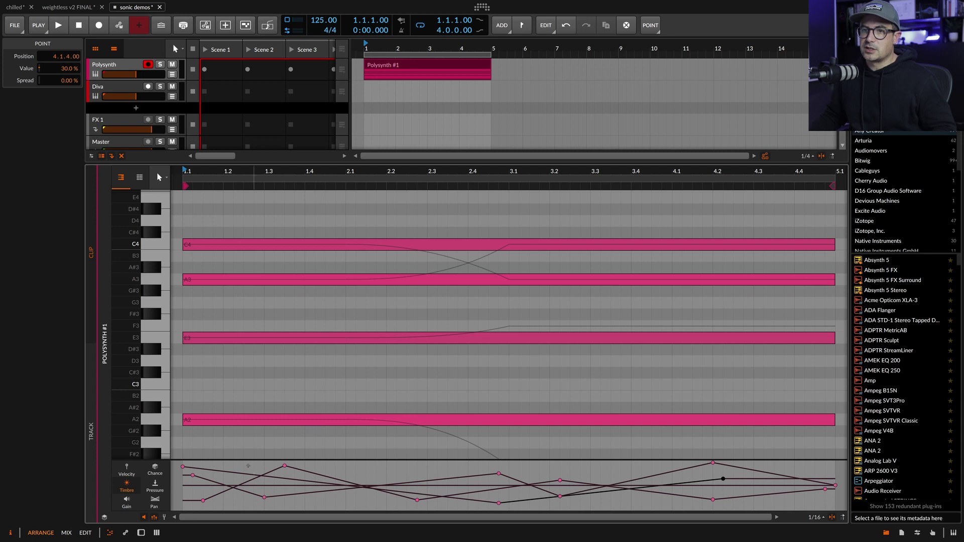
key(space)
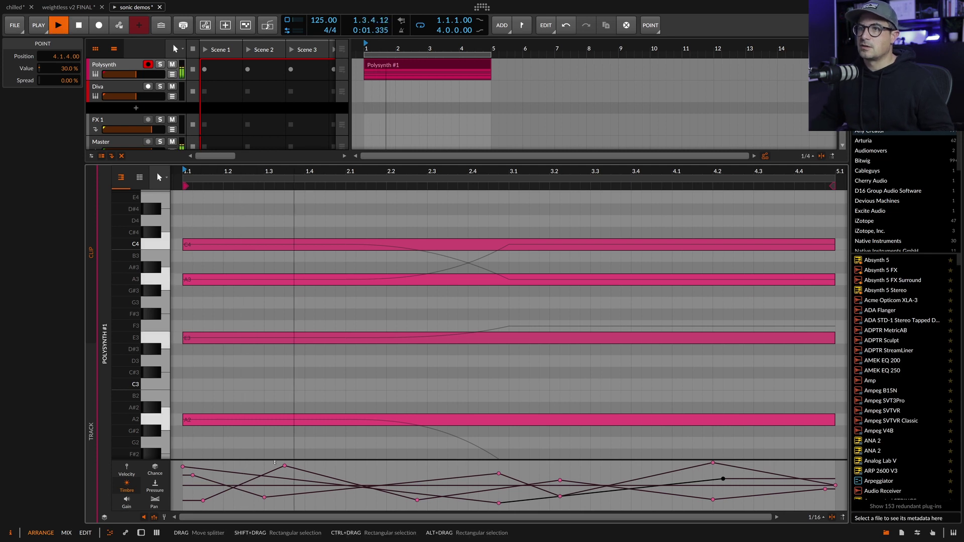